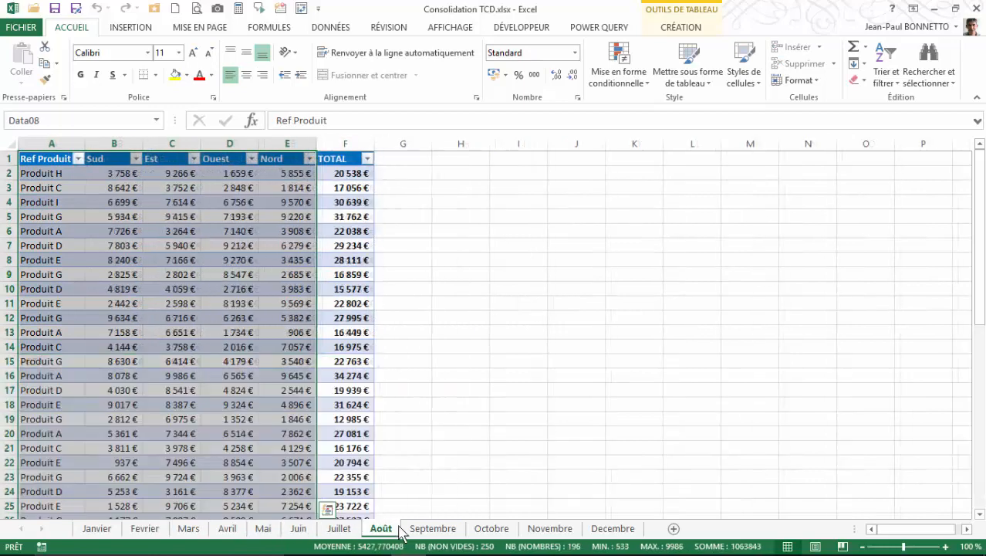
Step: Browse the monthly sheets and inspect their regional sales tables
click(433, 528)
click(492, 528)
click(548, 528)
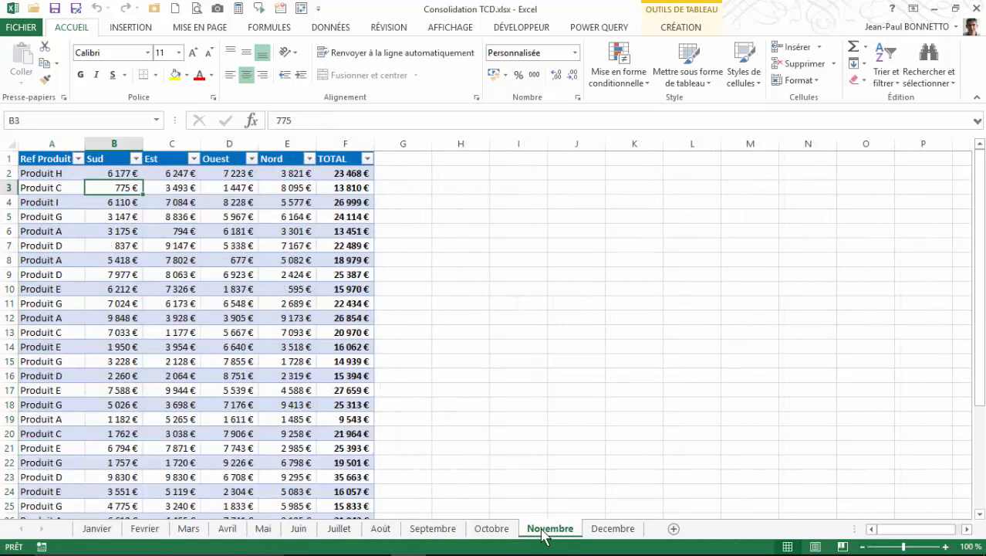
click(617, 531)
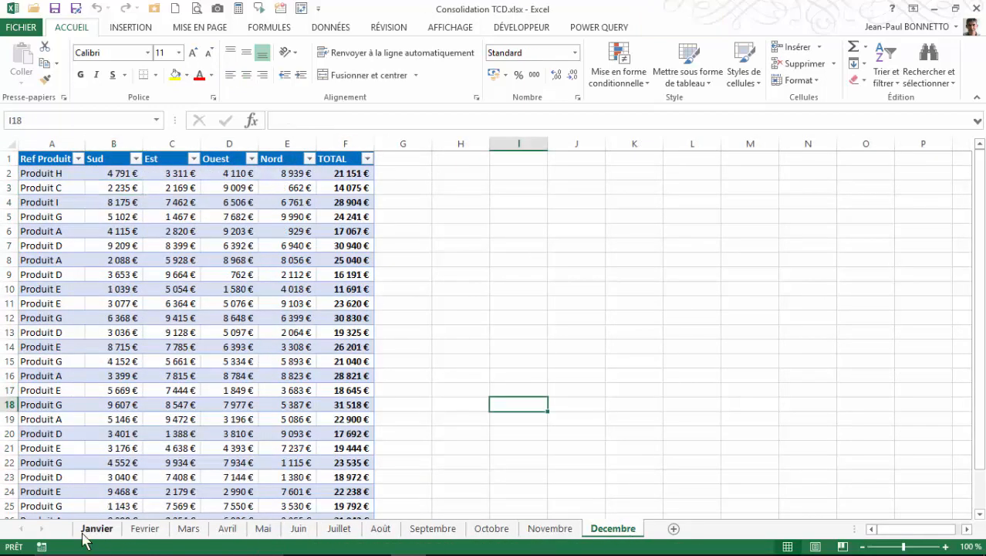
click(171, 273)
key(Up)
key(Up)
key(Up)
key(Up)
key(Up)
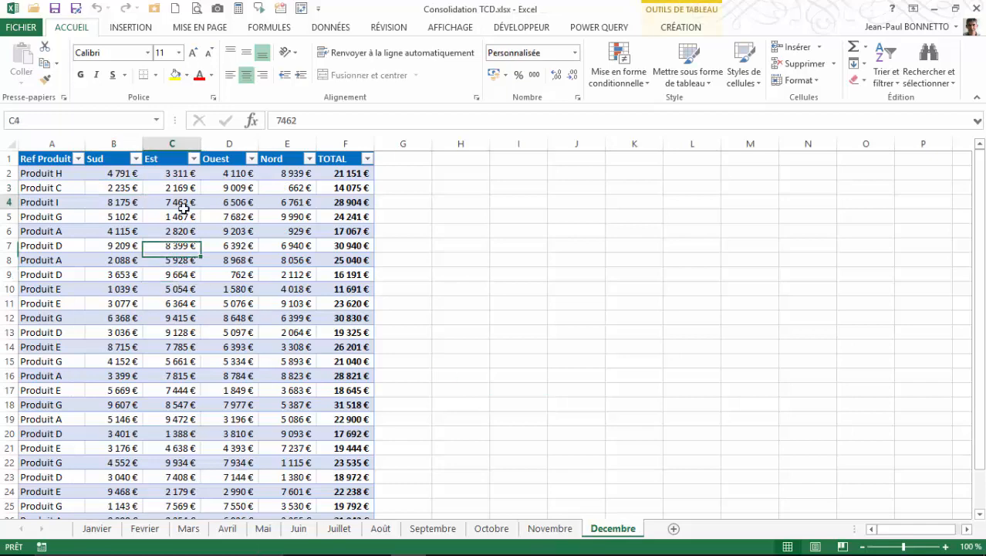
Step: Add a new worksheet and rename it Recap Annuel
click(674, 530)
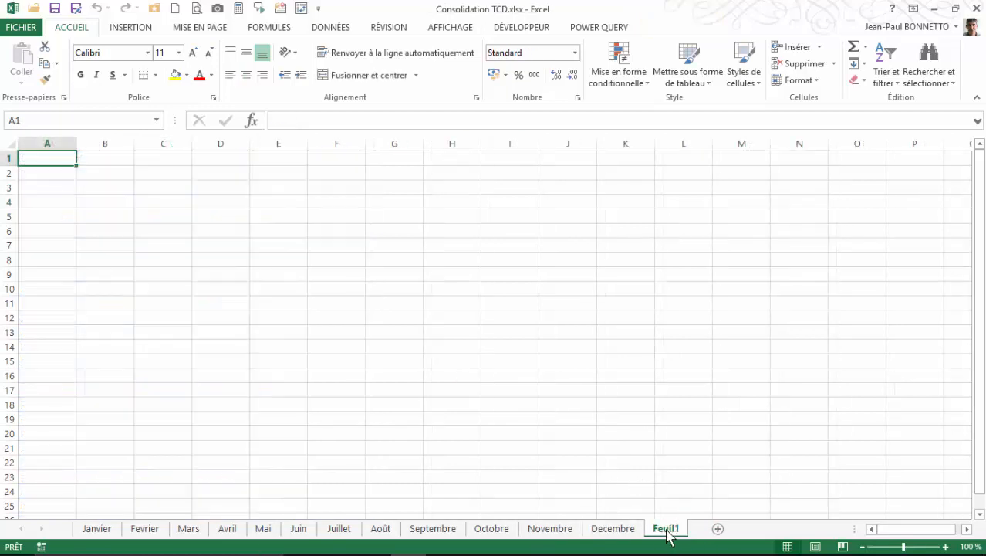
double_click(666, 529)
text(Recap Annue)
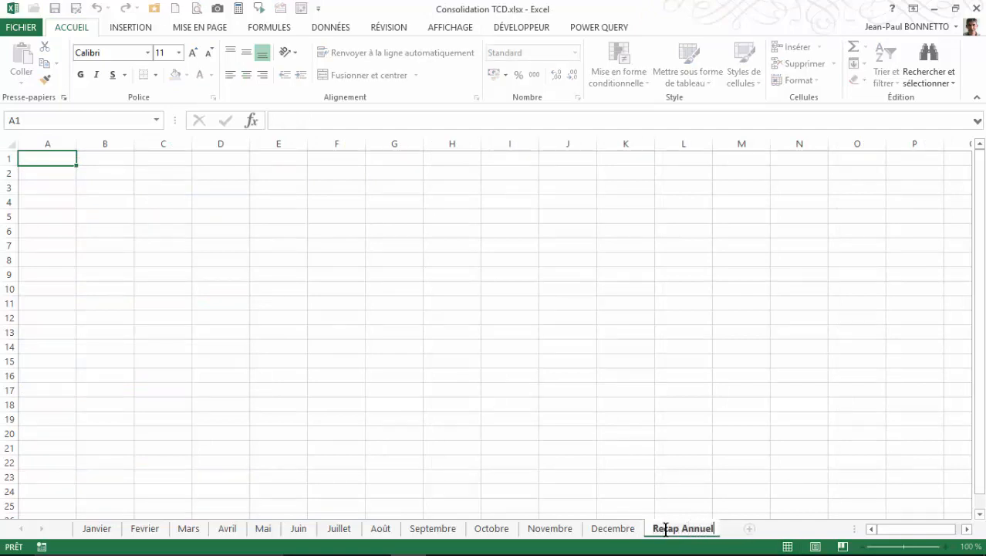
click(509, 319)
click(180, 242)
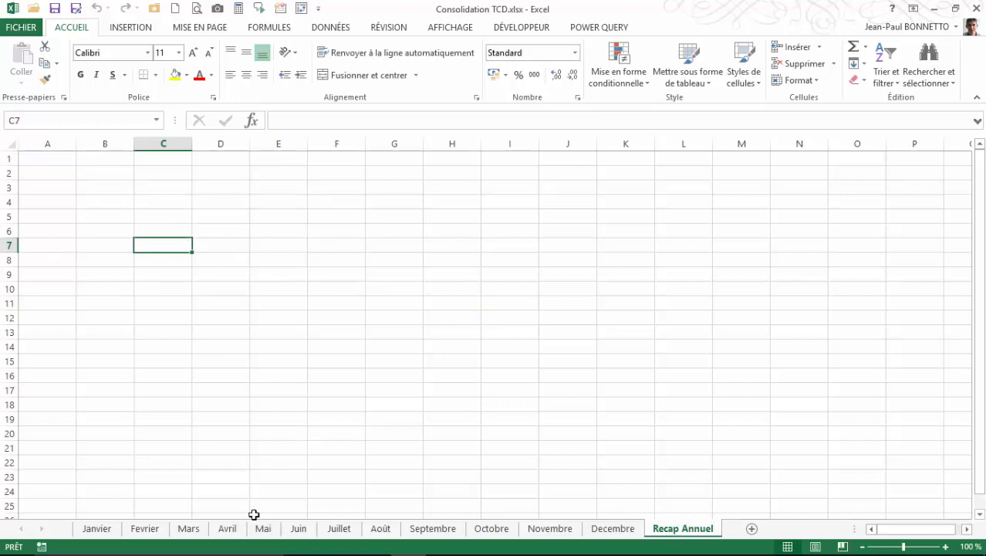
click(244, 231)
click(130, 27)
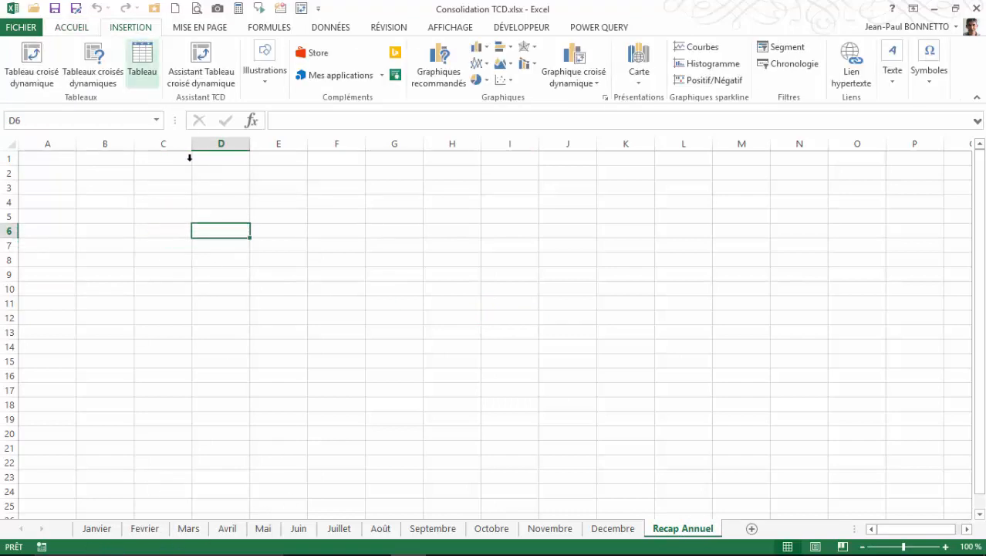
click(31, 66)
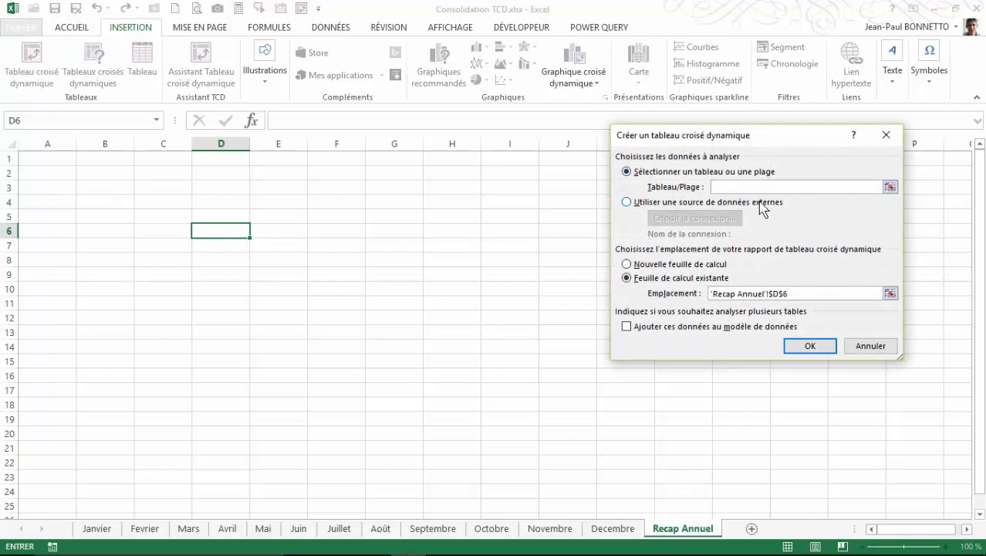
click(880, 346)
click(150, 207)
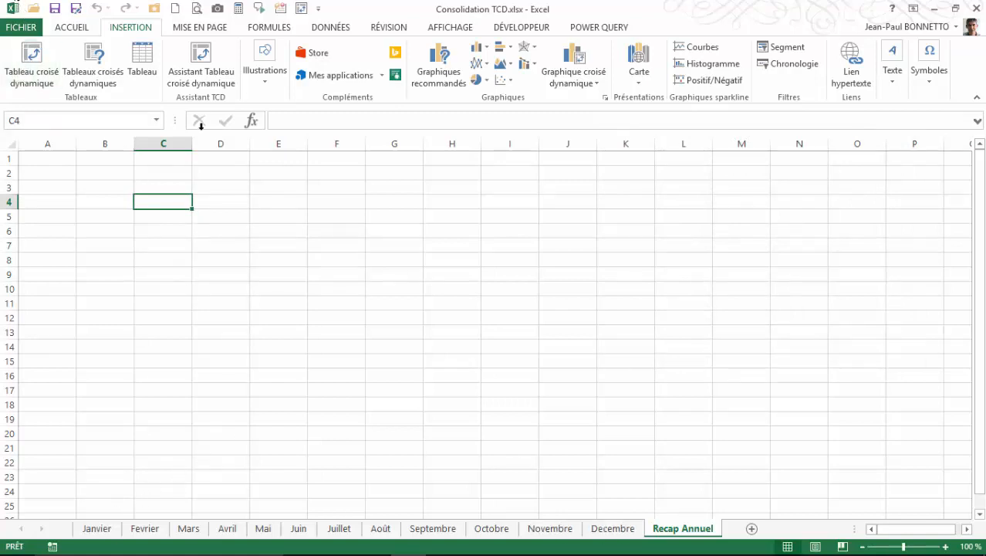
click(198, 68)
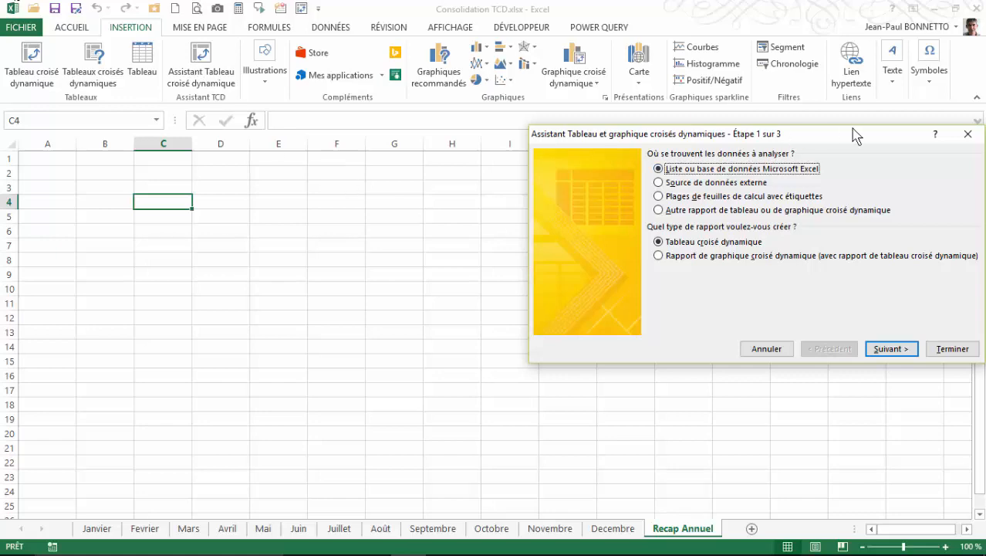
drag(854, 135, 829, 173)
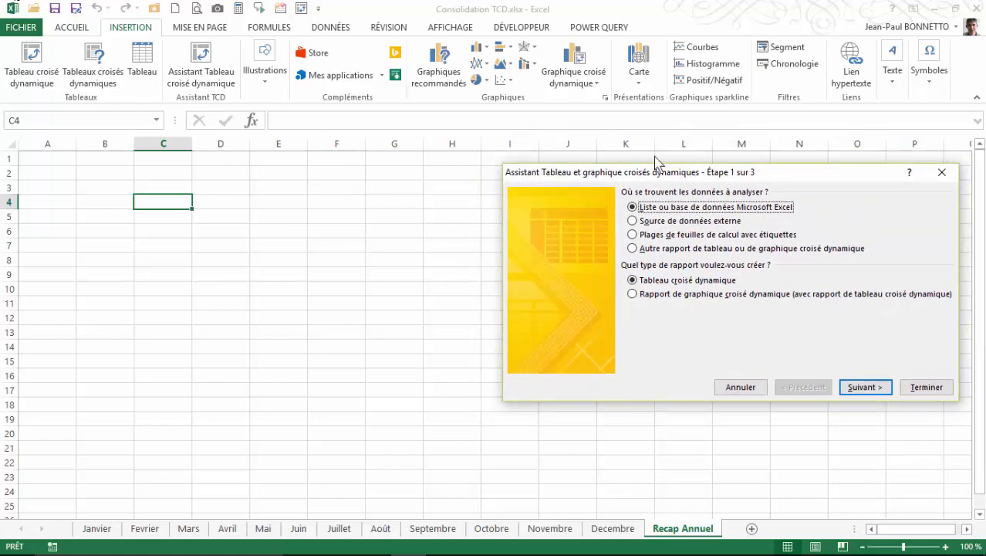
click(942, 172)
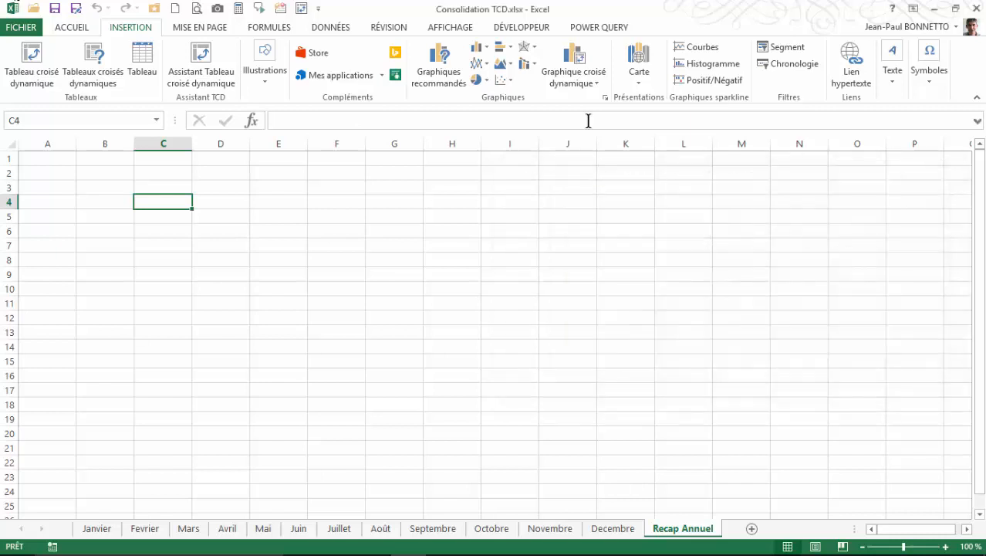
Step: Locate the PivotTable Wizard command among the commands not on the ribbon in the ribbon customization options
click(318, 9)
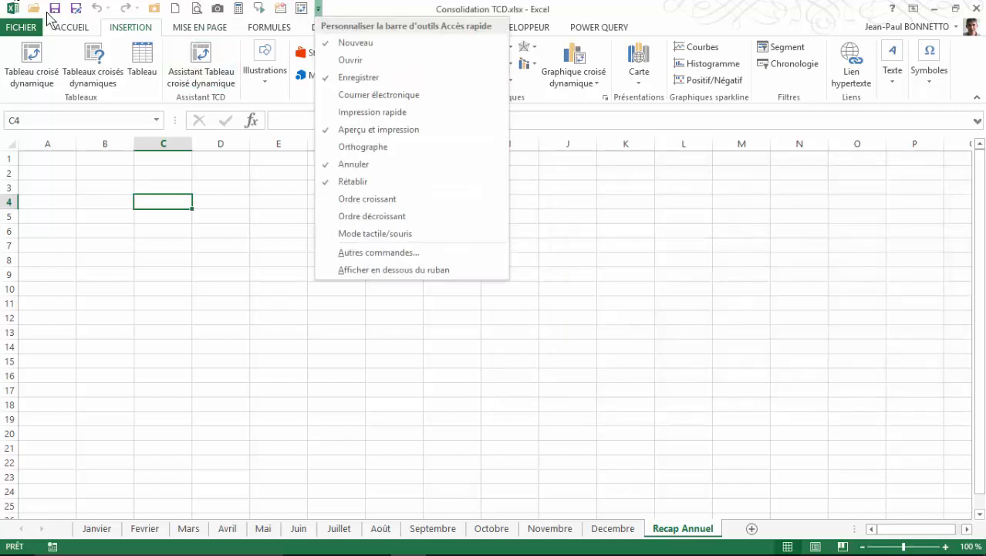
click(278, 238)
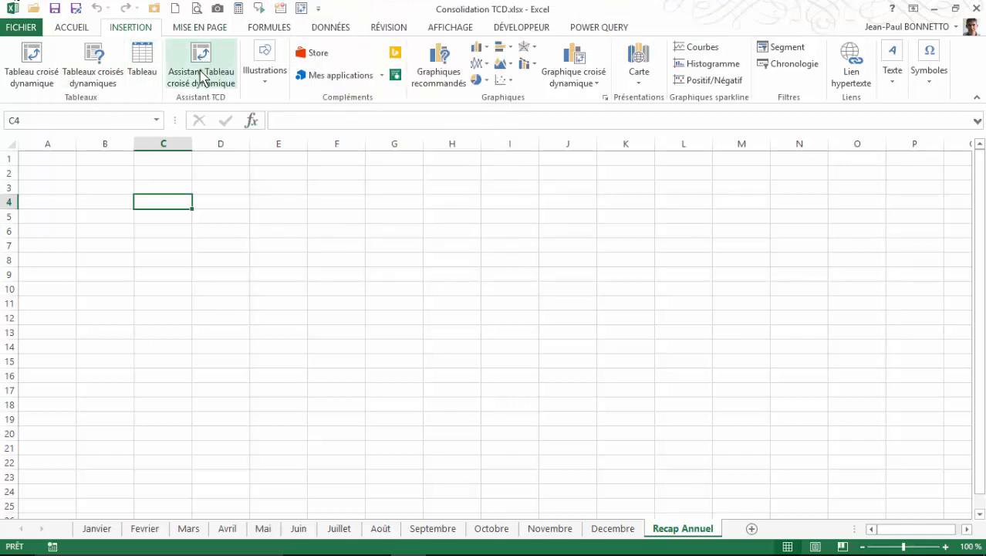
right_click(357, 56)
click(406, 122)
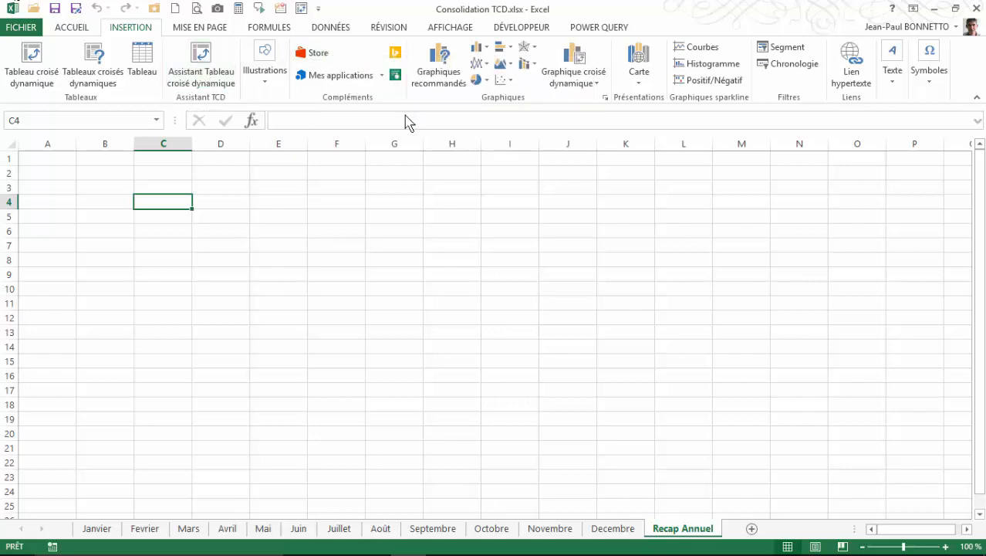
click(524, 128)
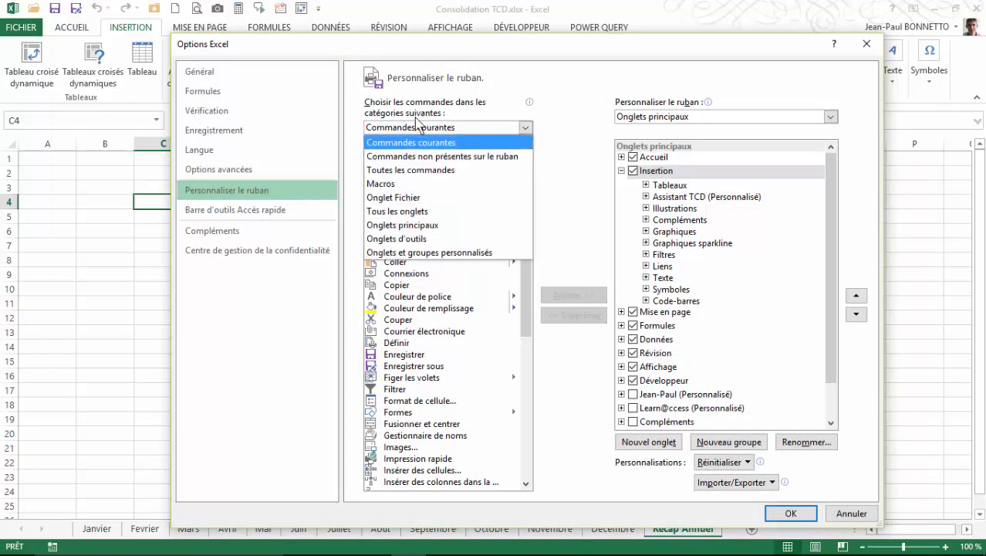
click(409, 156)
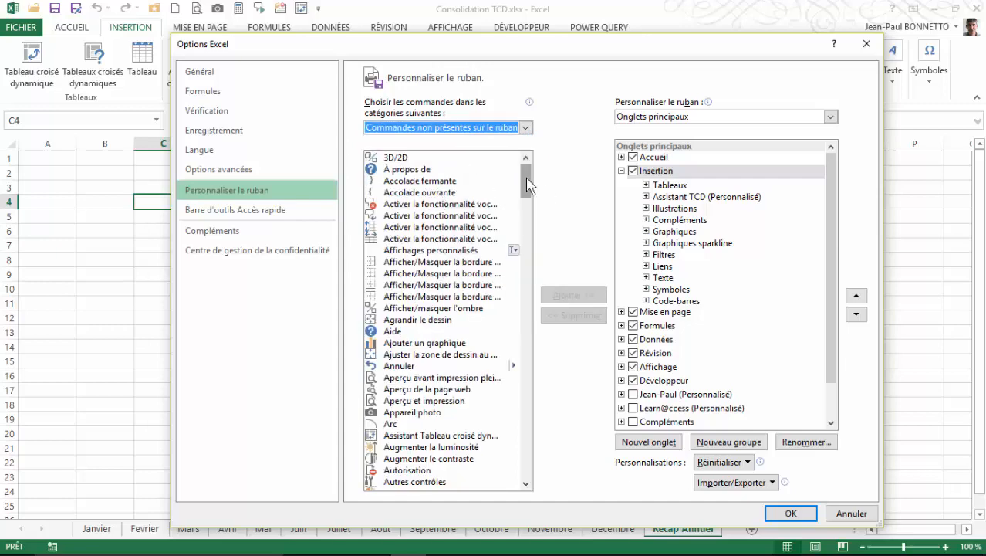
drag(526, 182, 528, 211)
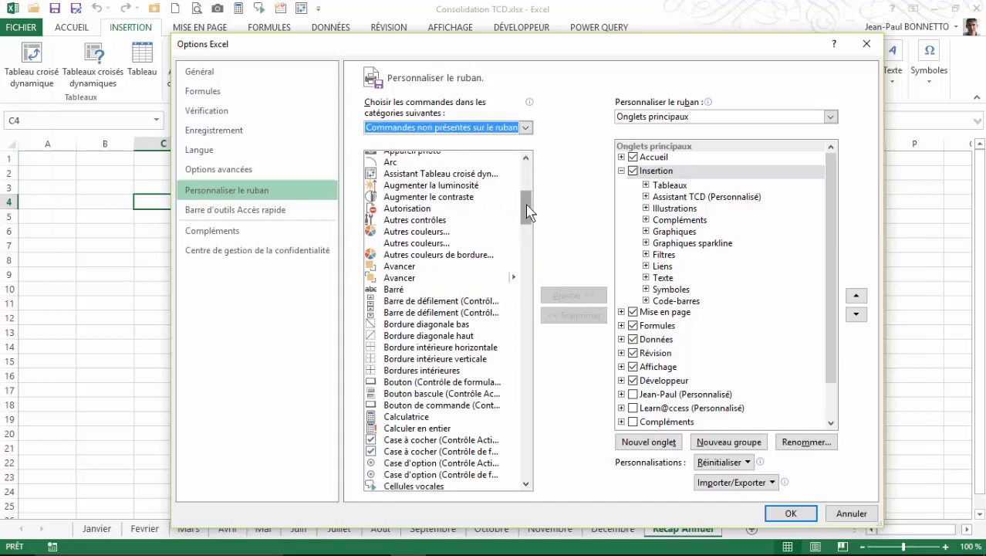
click(491, 178)
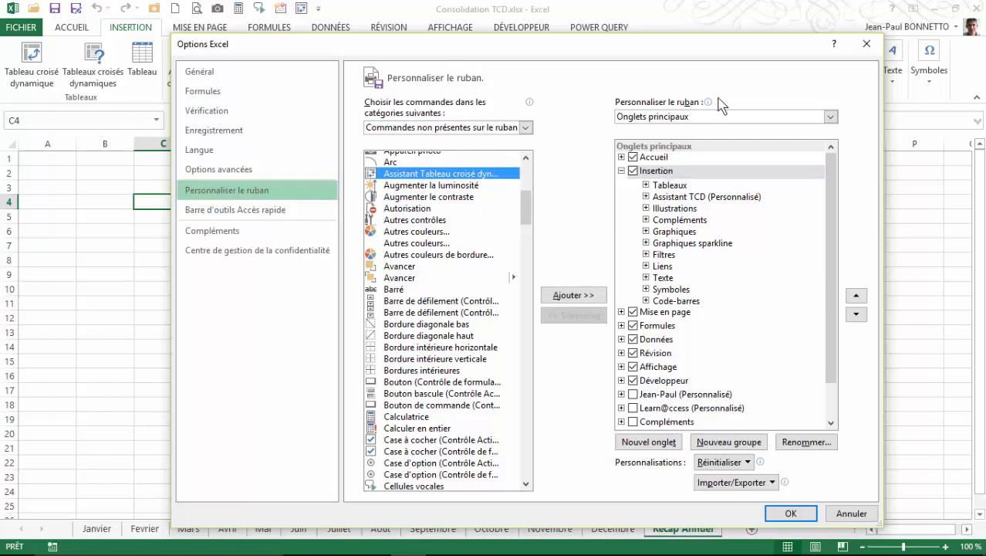
click(866, 45)
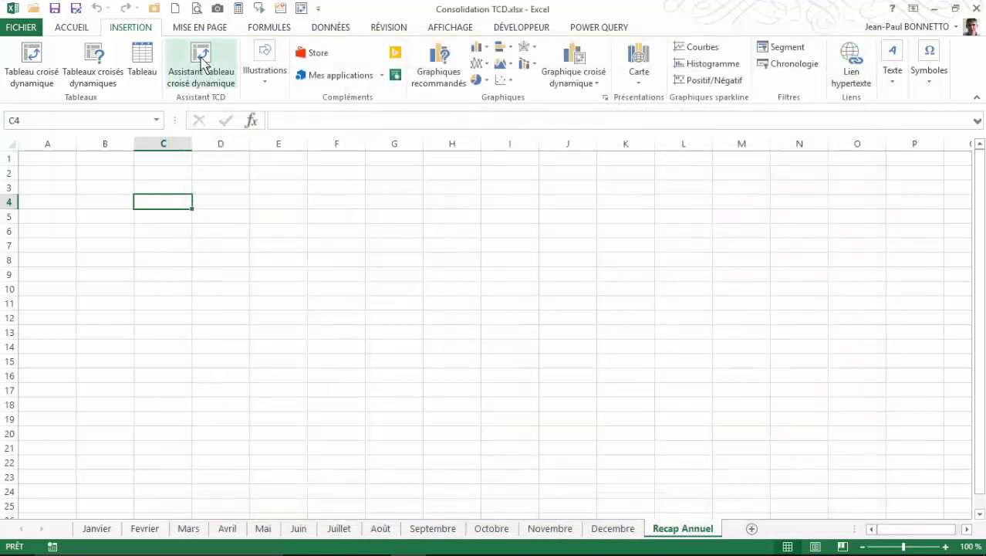
Step: Start the PivotTable Wizard using multiple consolidation ranges with labels and a single automatically created page field
click(200, 65)
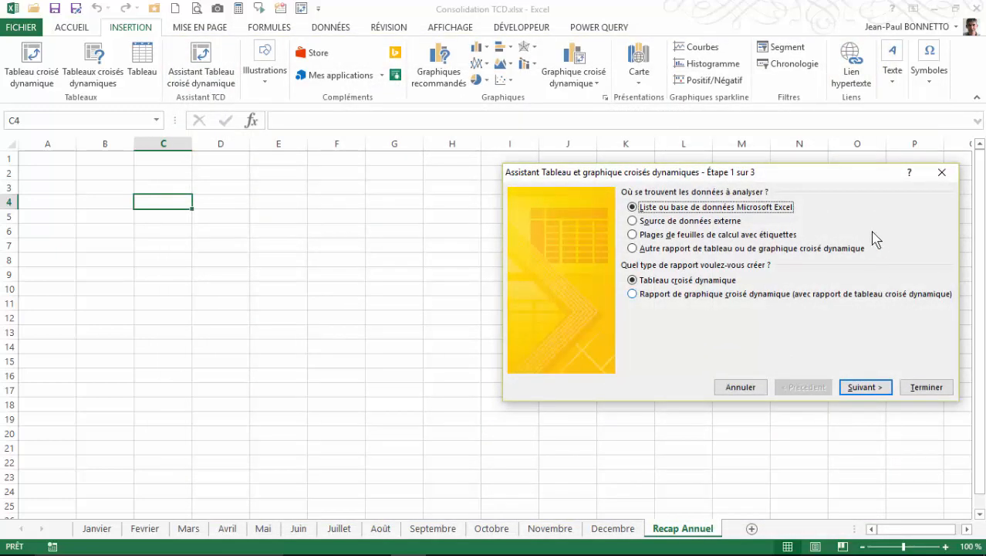
drag(795, 180, 726, 177)
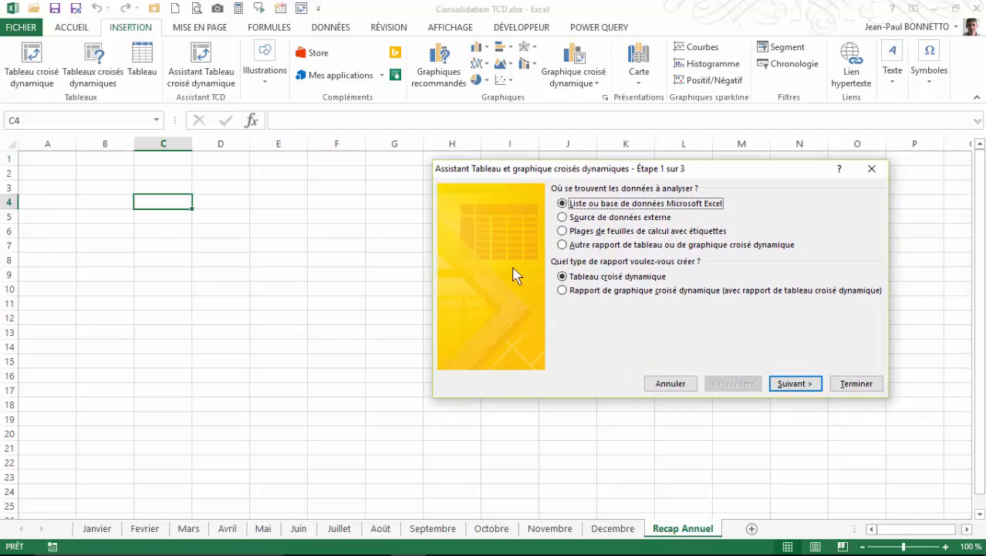
click(562, 232)
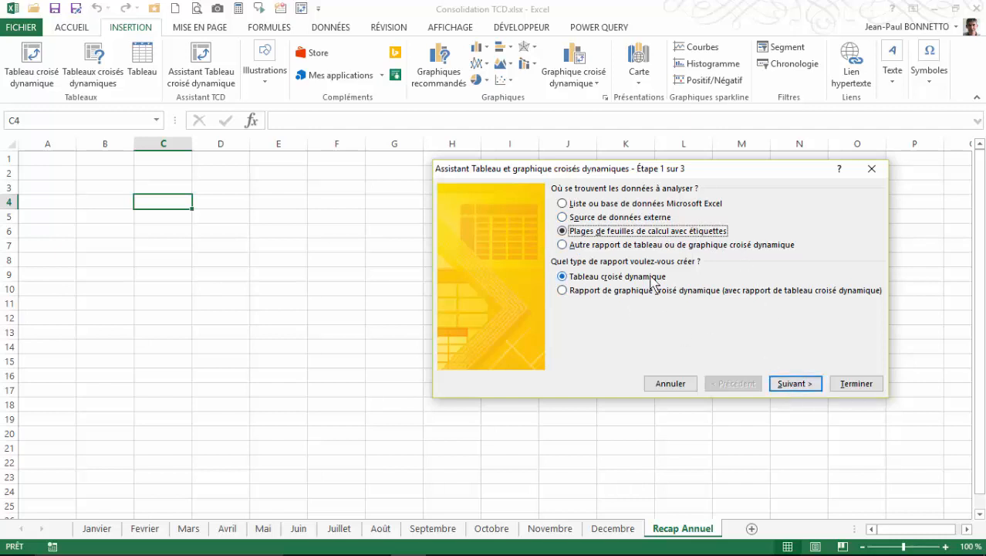
click(793, 385)
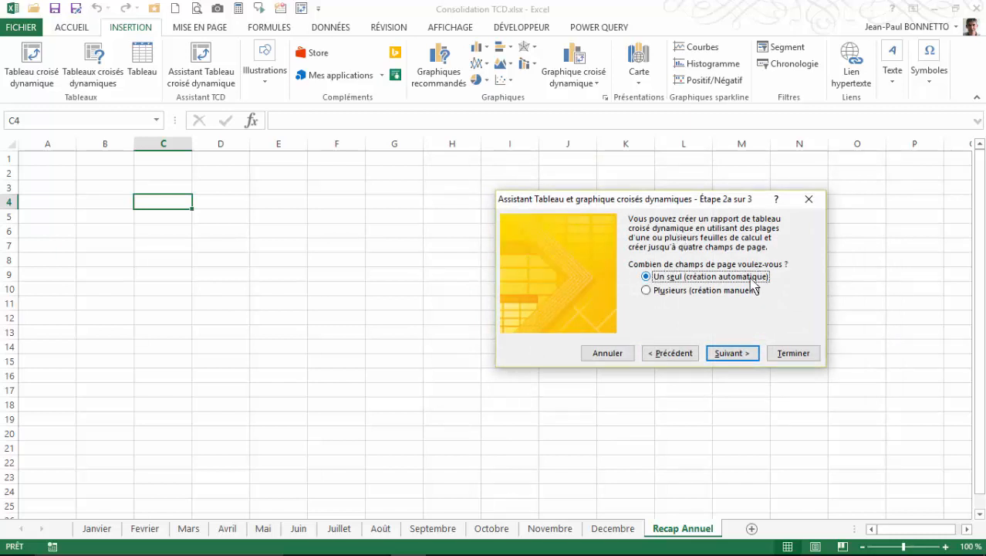
click(733, 355)
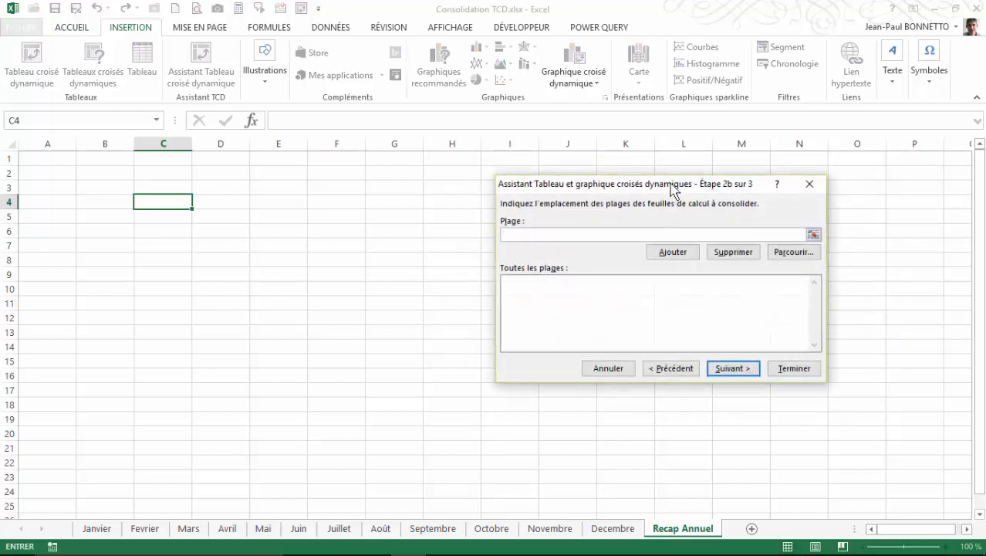
Step: Try to add an empty range to the consolidation ranges list
drag(673, 190, 629, 179)
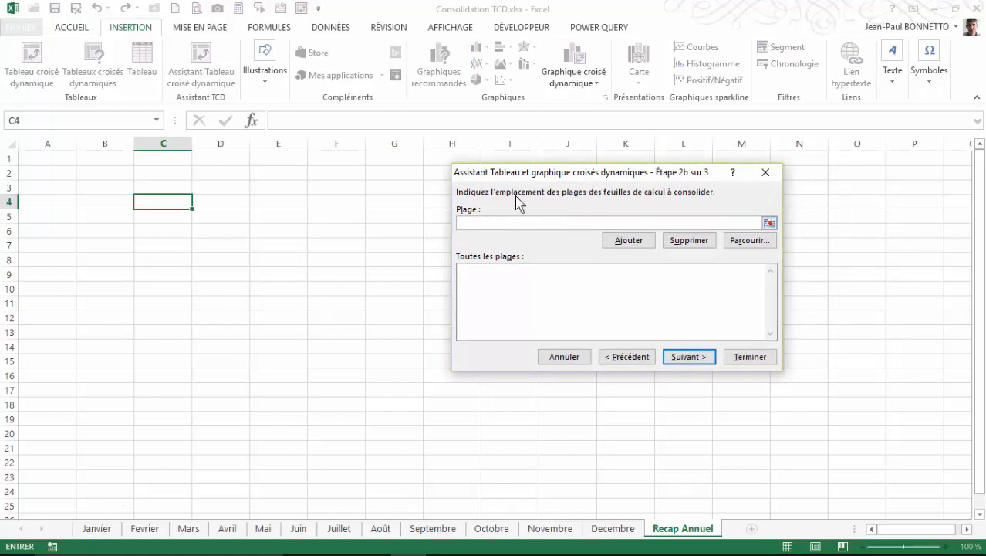
click(625, 240)
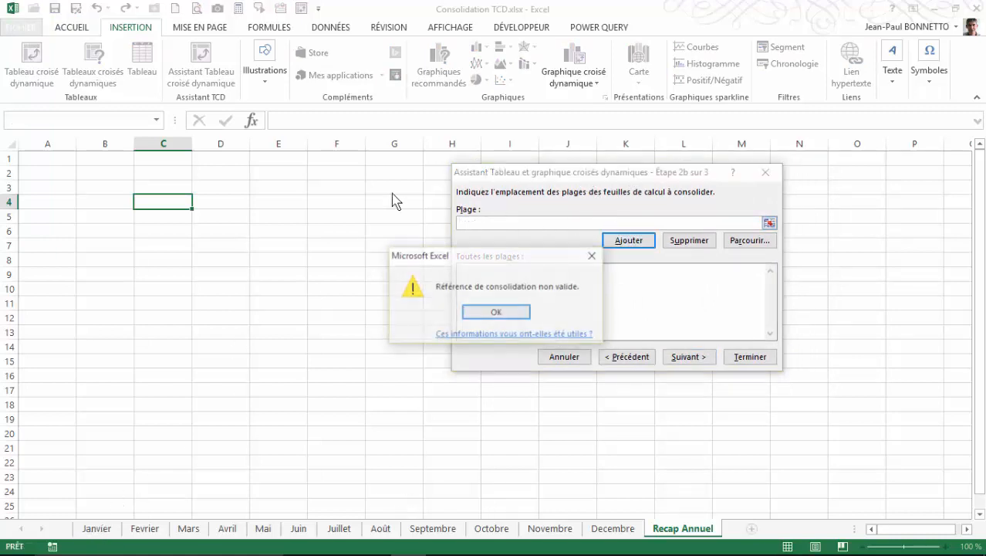
click(510, 315)
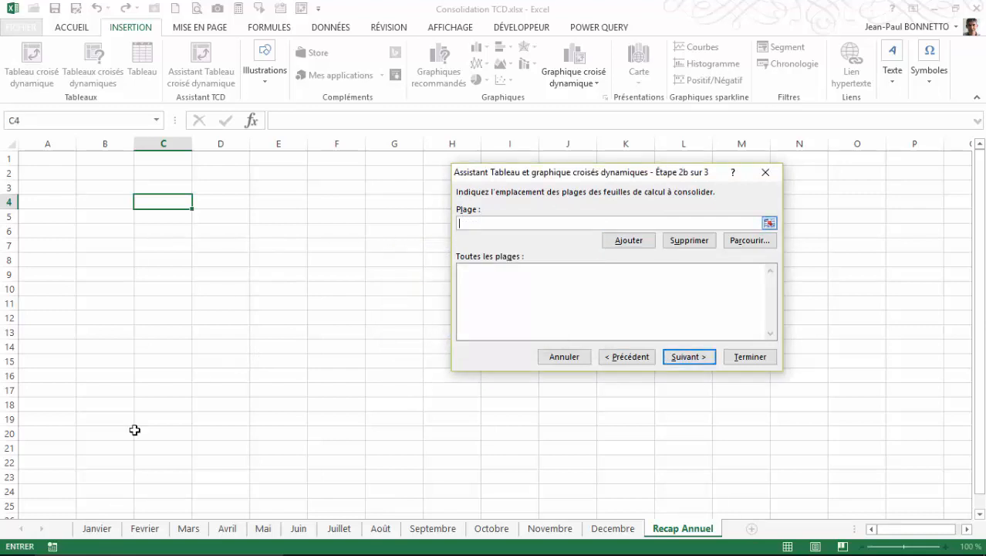
Step: Add the Janvier sheet's range A1:E13 to the consolidation ranges
click(117, 528)
drag(49, 159, 388, 334)
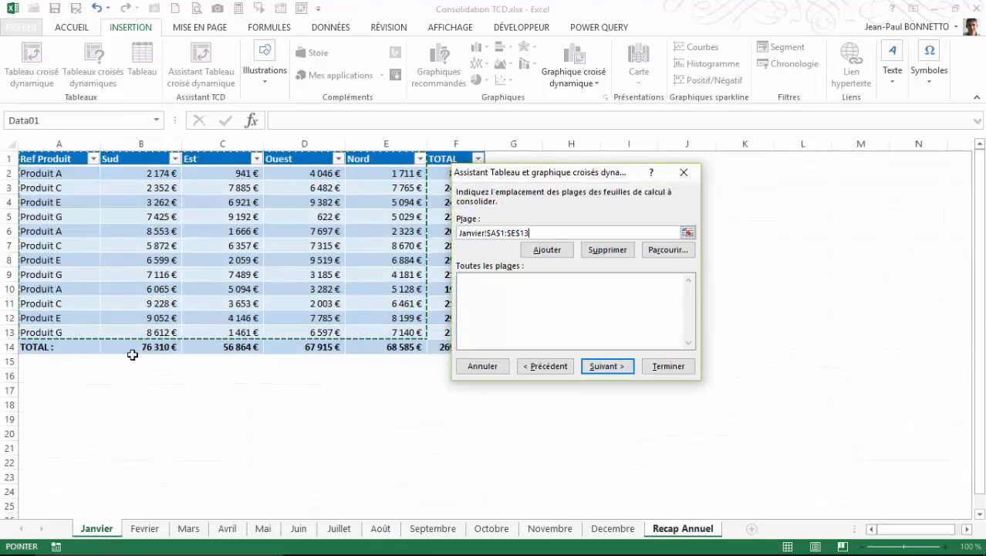
click(547, 250)
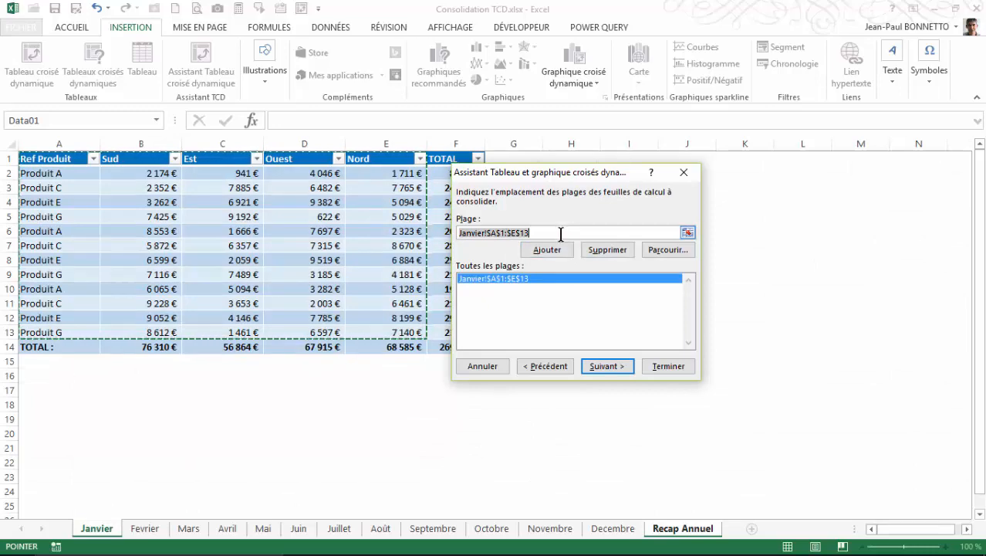
Step: Add the Fevrier sheet's range A1:E15 to the consolidation ranges
drag(560, 234, 455, 233)
click(687, 233)
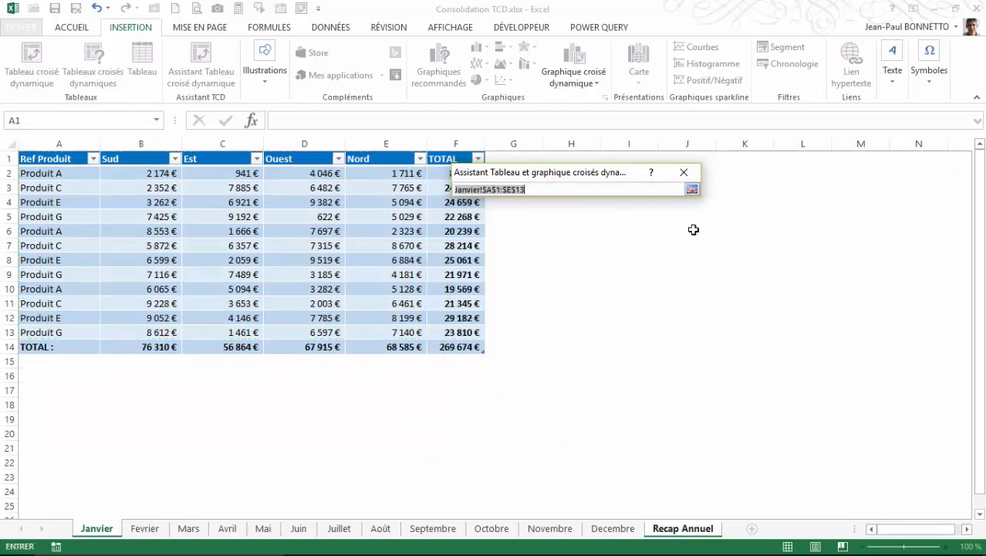
click(146, 528)
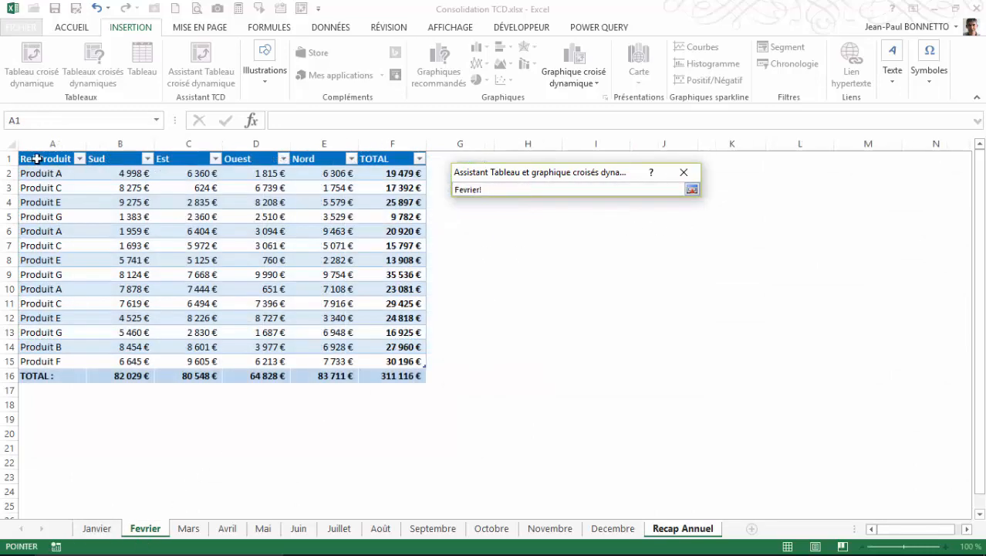
drag(230, 158, 345, 304)
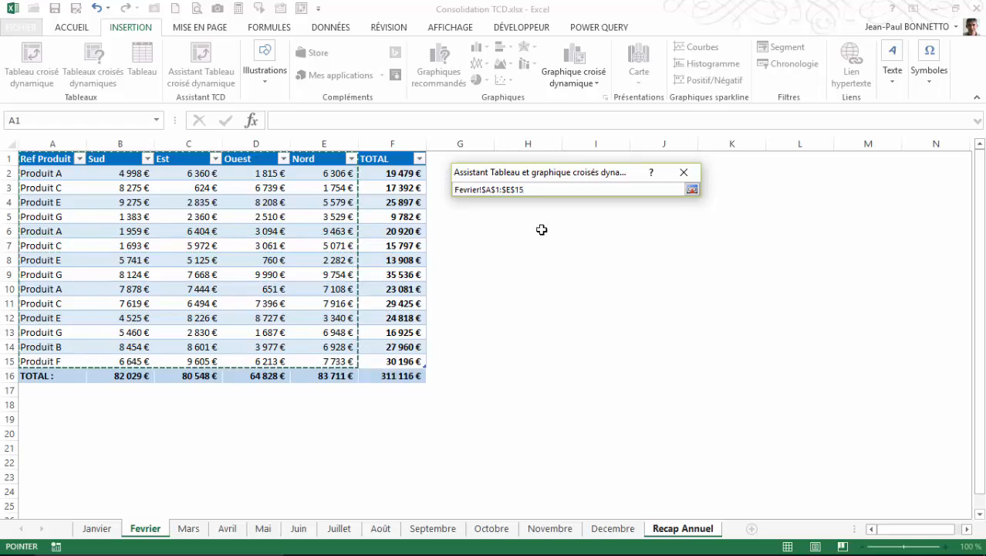
click(693, 189)
click(548, 250)
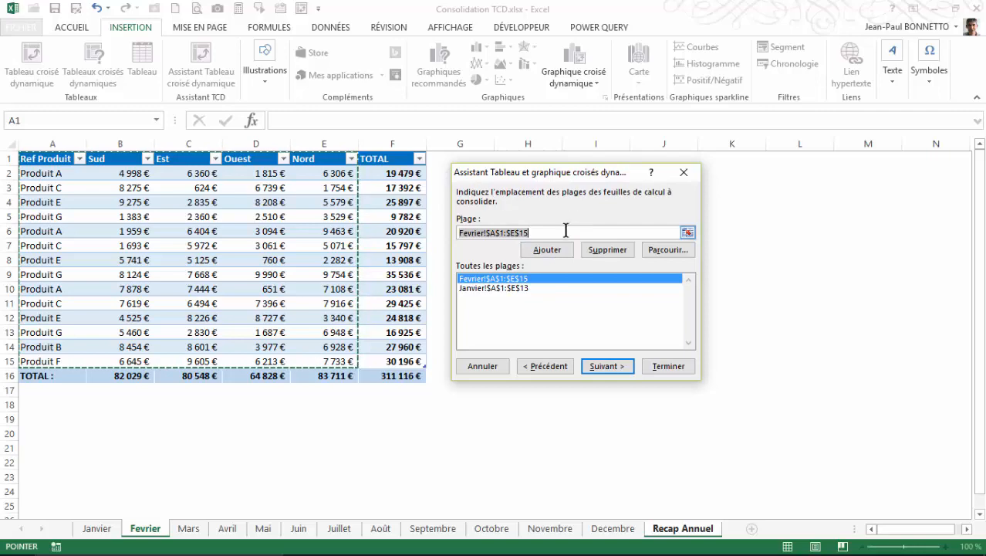
Step: Add the Mars sheet's range A1:E15 to the consolidation ranges
click(687, 232)
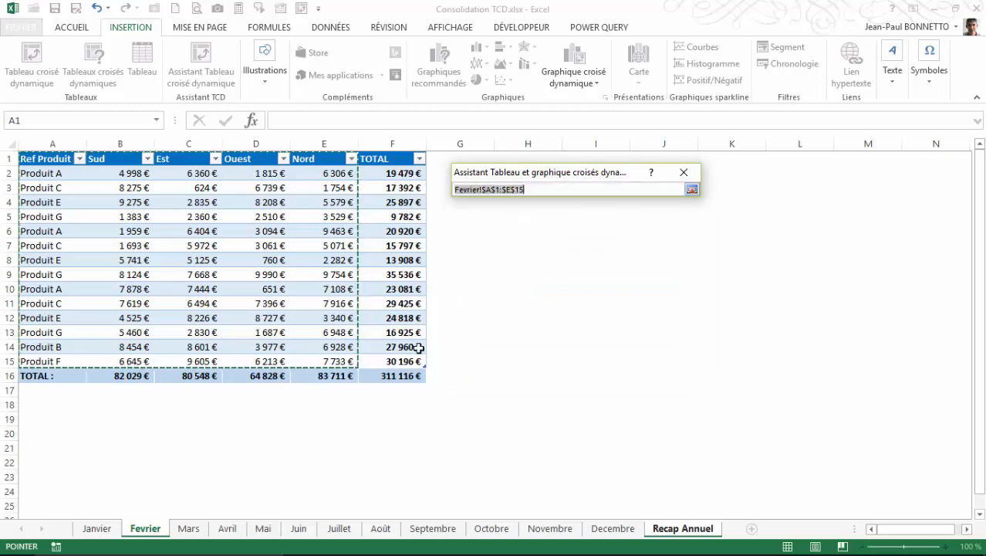
click(193, 528)
drag(46, 160, 105, 161)
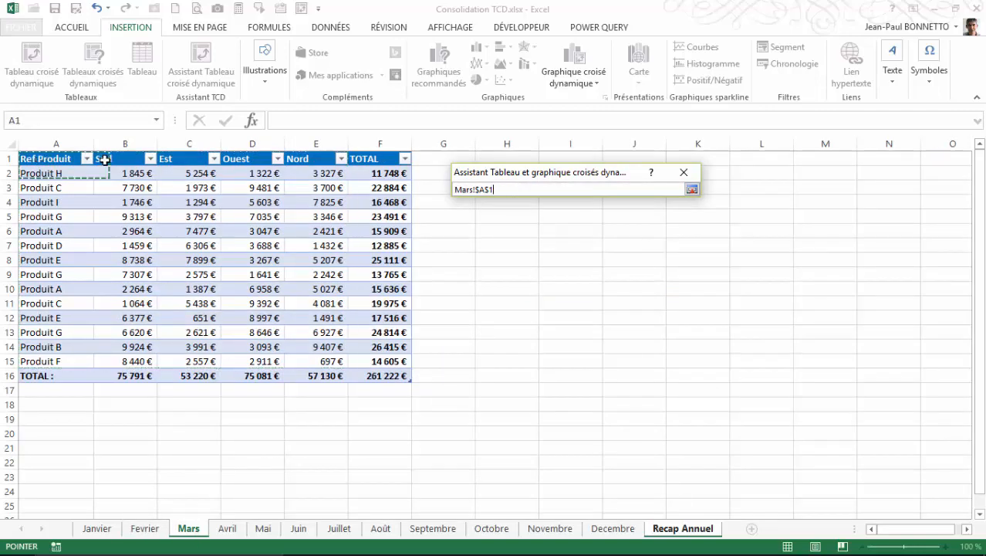
click(692, 191)
click(544, 250)
Step: Add the Avril sheet's range A1:E20 to the consolidation ranges
click(688, 232)
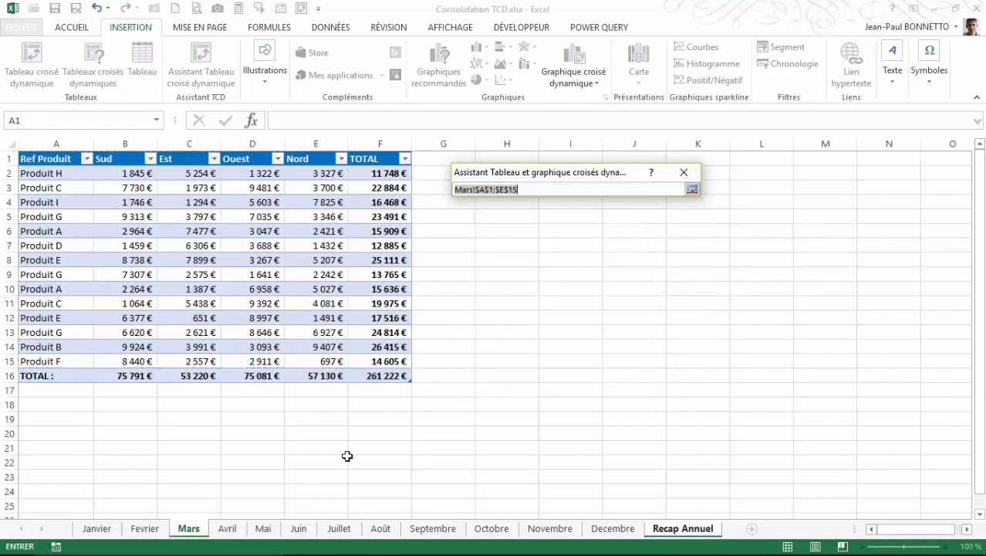
click(227, 529)
drag(43, 166, 399, 433)
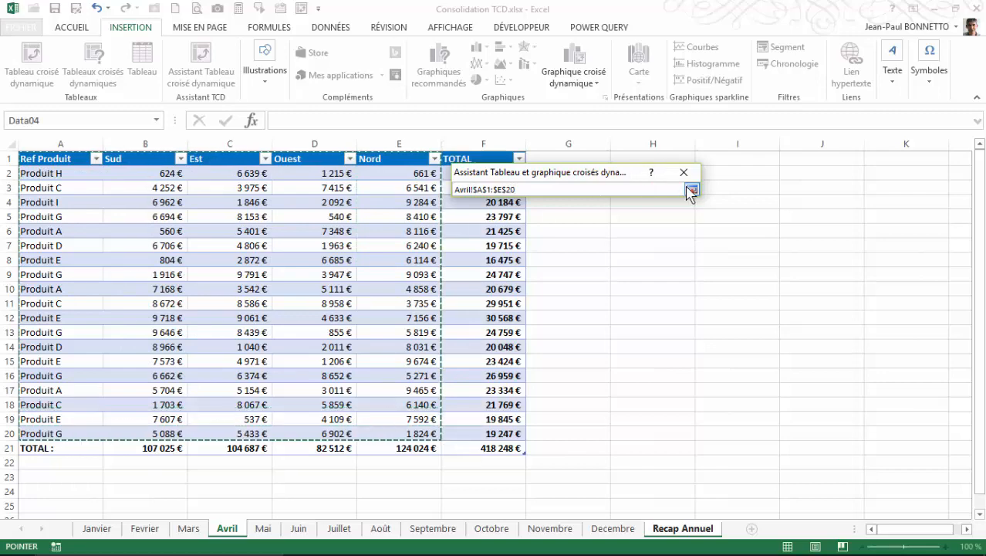
click(692, 189)
click(549, 250)
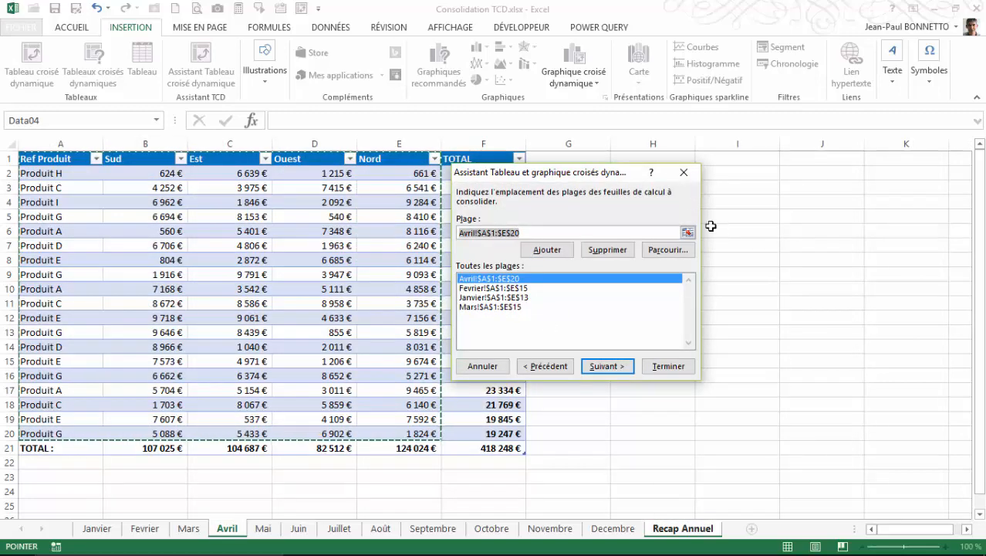
Step: Add the Mai sheet's range A1:E26 to the consolidation ranges
click(688, 233)
click(267, 528)
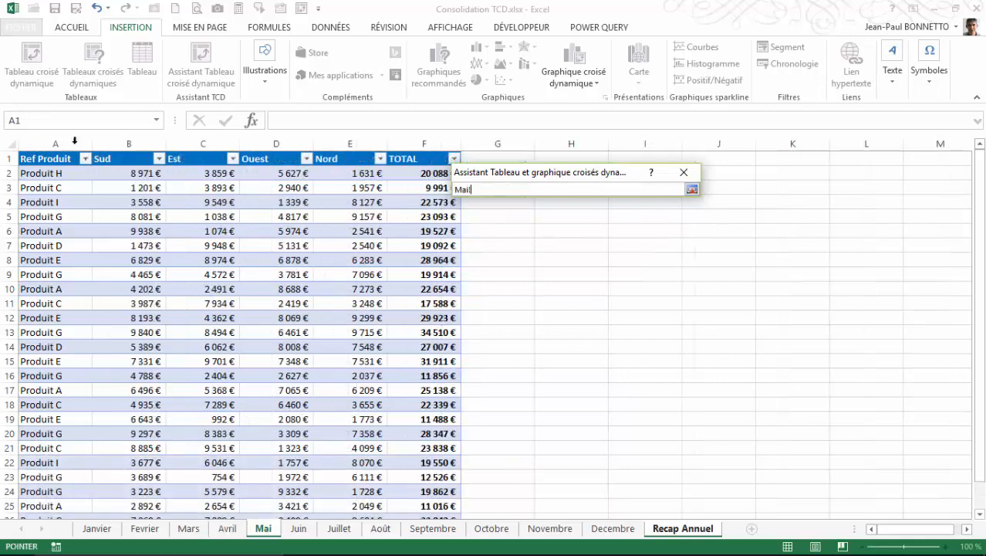
drag(42, 161, 331, 474)
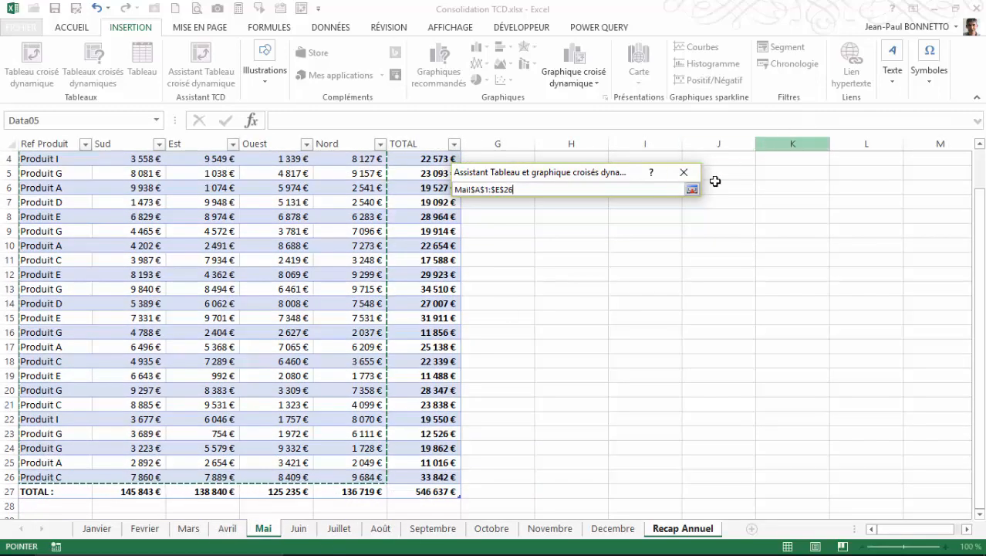
click(686, 173)
click(548, 249)
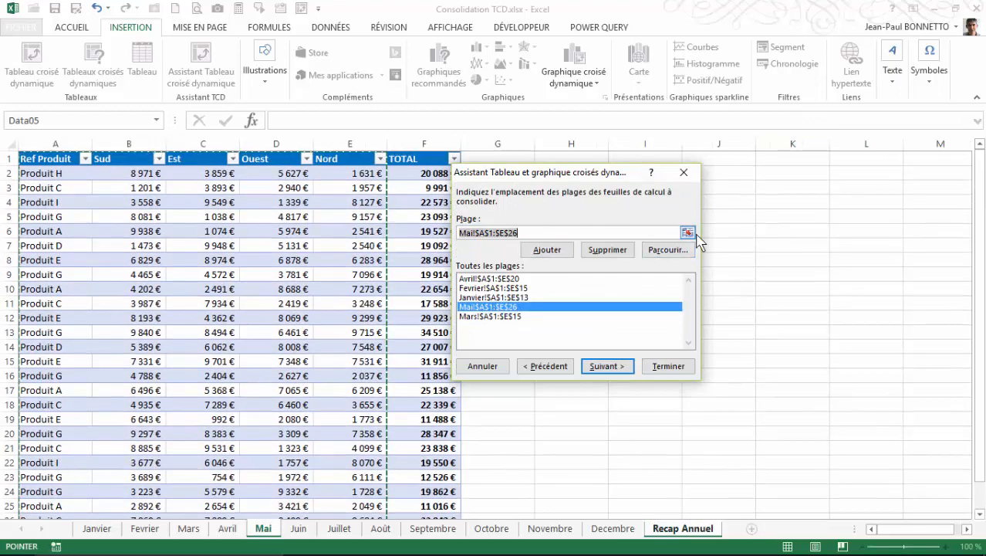
Step: Add the Juin sheet's range A1:E14 to the consolidation ranges
click(688, 234)
click(287, 529)
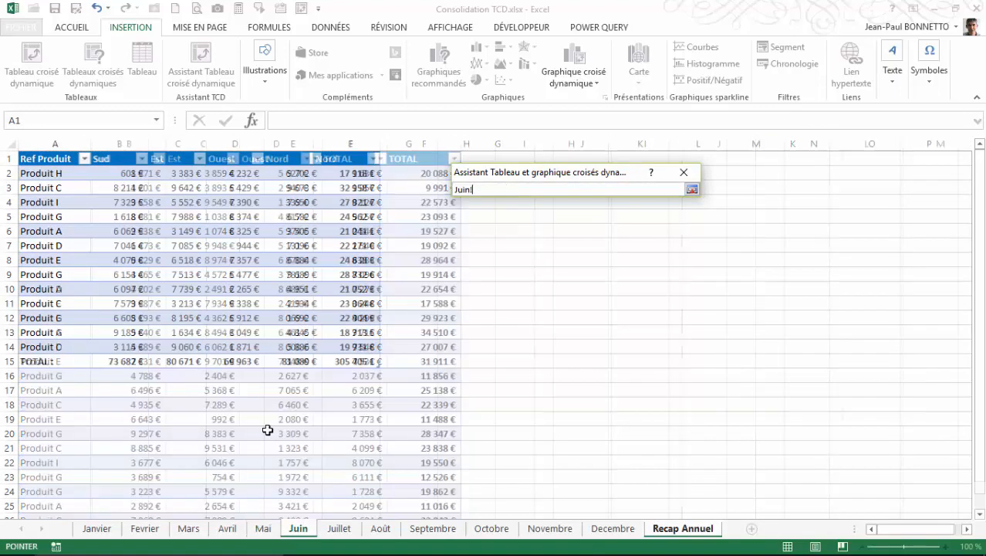
drag(50, 161, 280, 349)
click(692, 189)
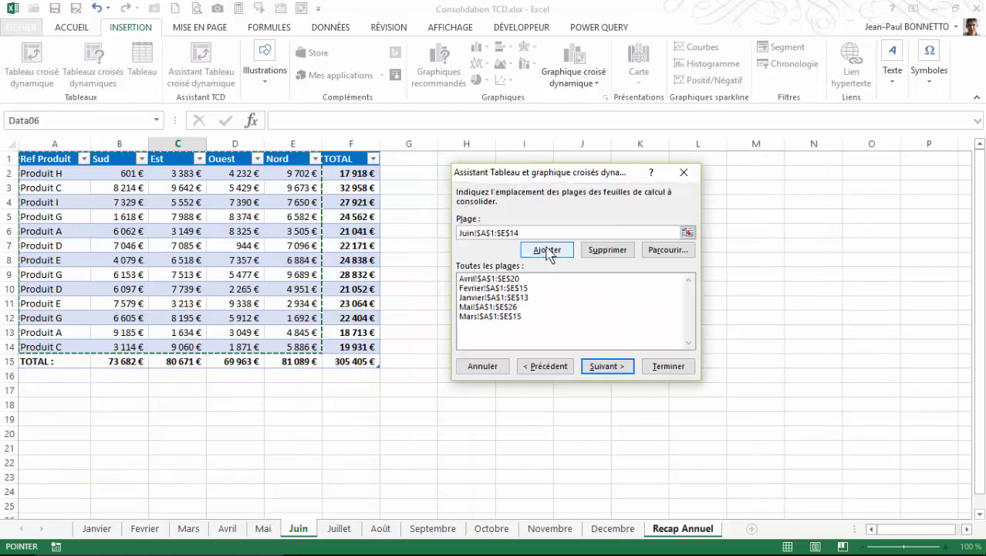
click(547, 248)
Step: Add the Juillet sheet's range A1:E36 to the consolidation ranges
click(688, 233)
click(339, 528)
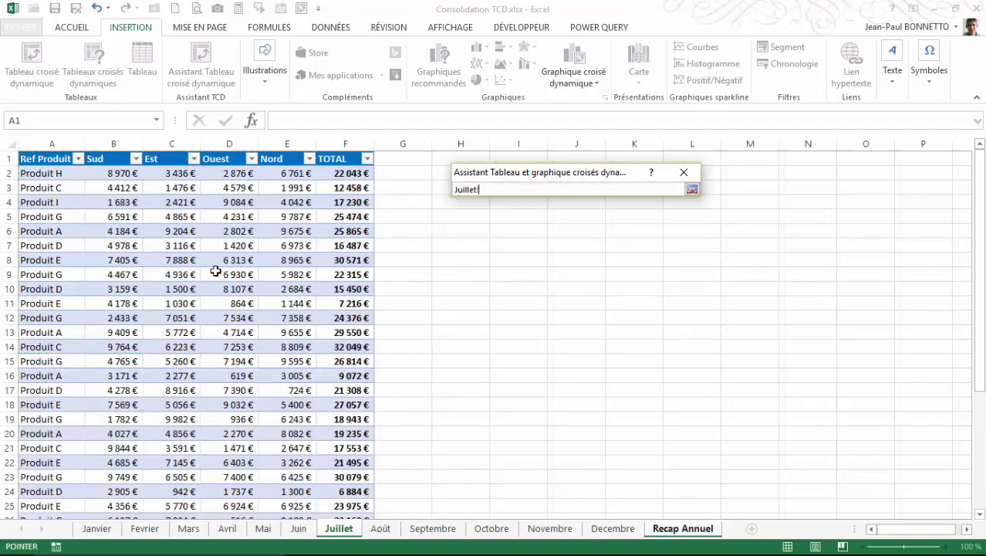
drag(40, 162, 294, 477)
click(692, 190)
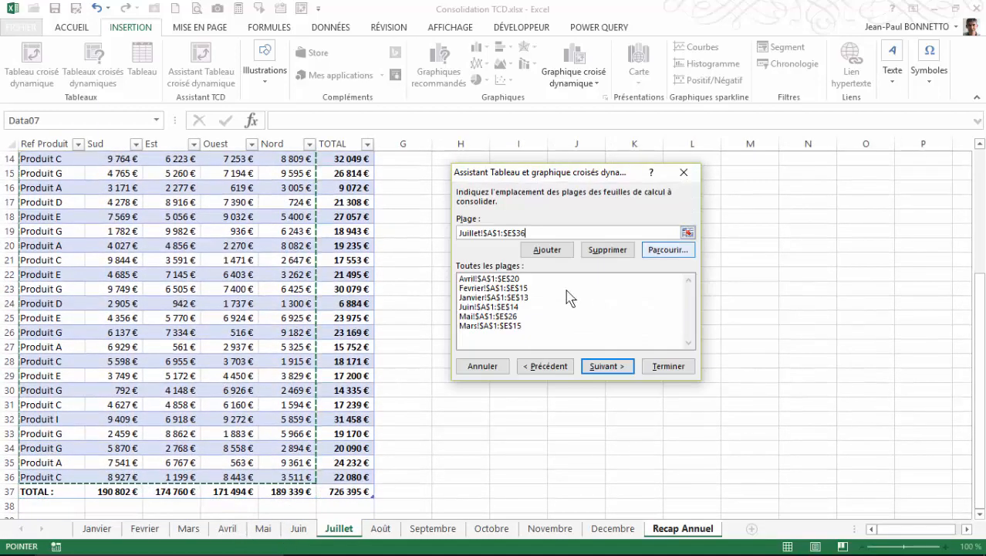
click(550, 250)
Step: Clear the range field and add the Août sheet's range A1:E50 to the consolidation ranges
click(688, 233)
key(Delete)
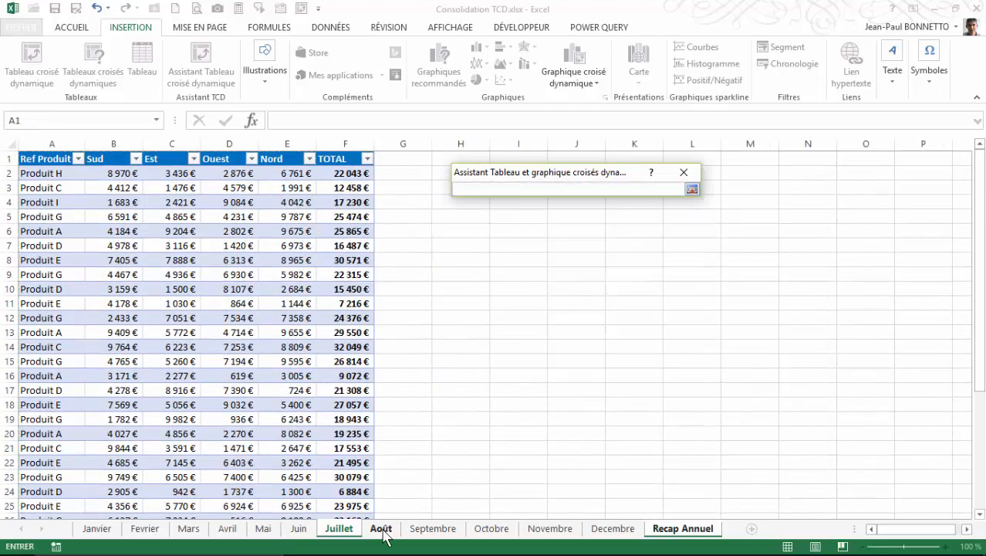
click(380, 529)
drag(47, 160, 308, 476)
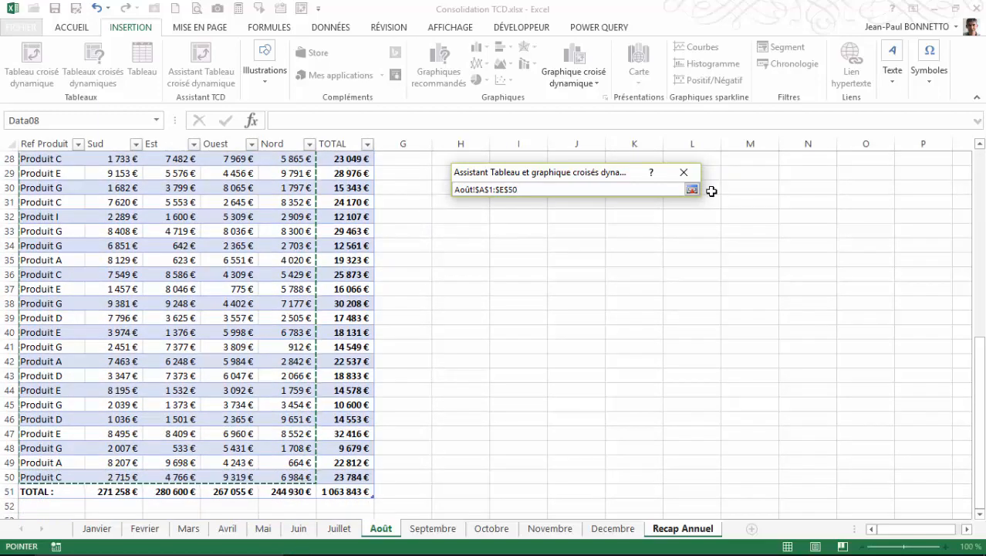
click(692, 190)
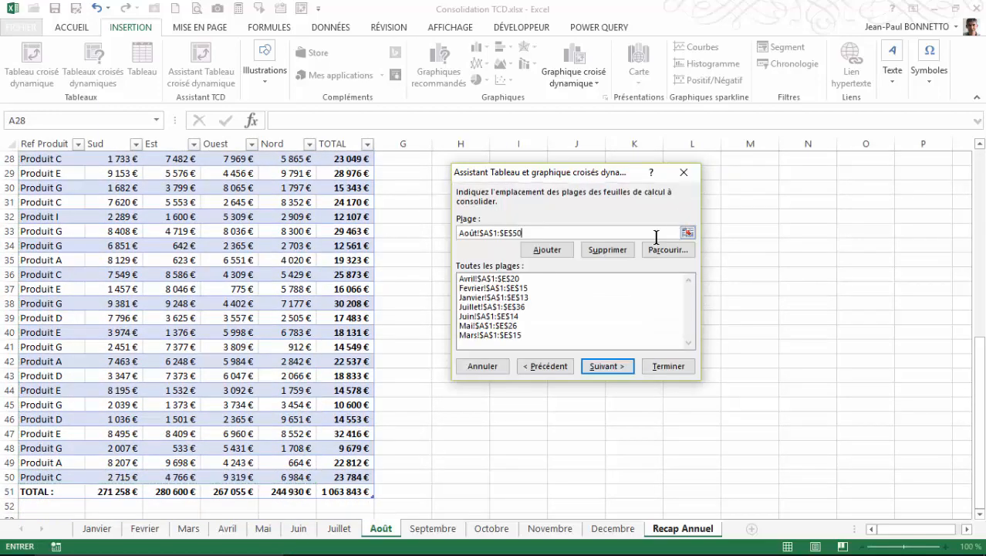
click(566, 249)
Step: Add the Septembre sheet's range A1:E20 to the consolidation ranges
click(689, 232)
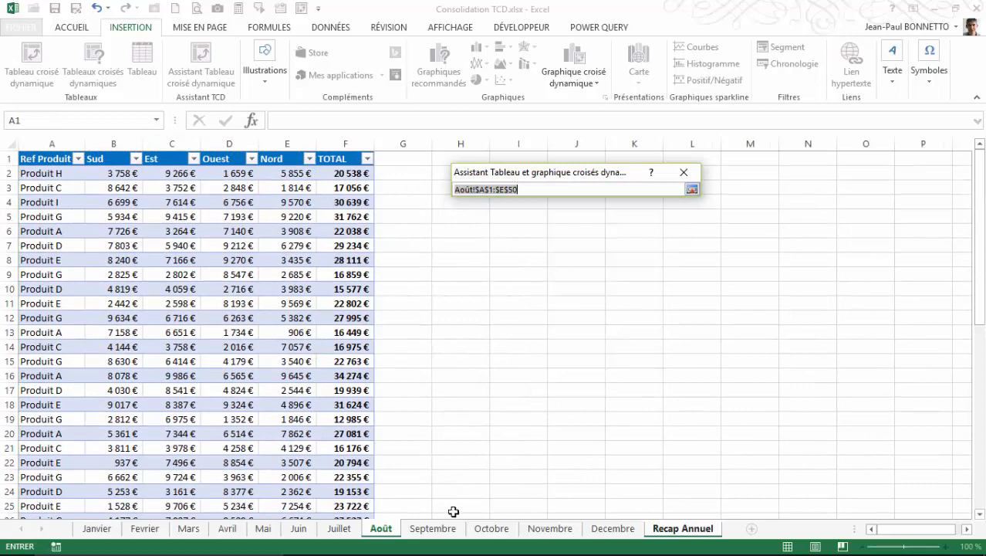
click(433, 528)
drag(51, 159, 285, 433)
click(693, 189)
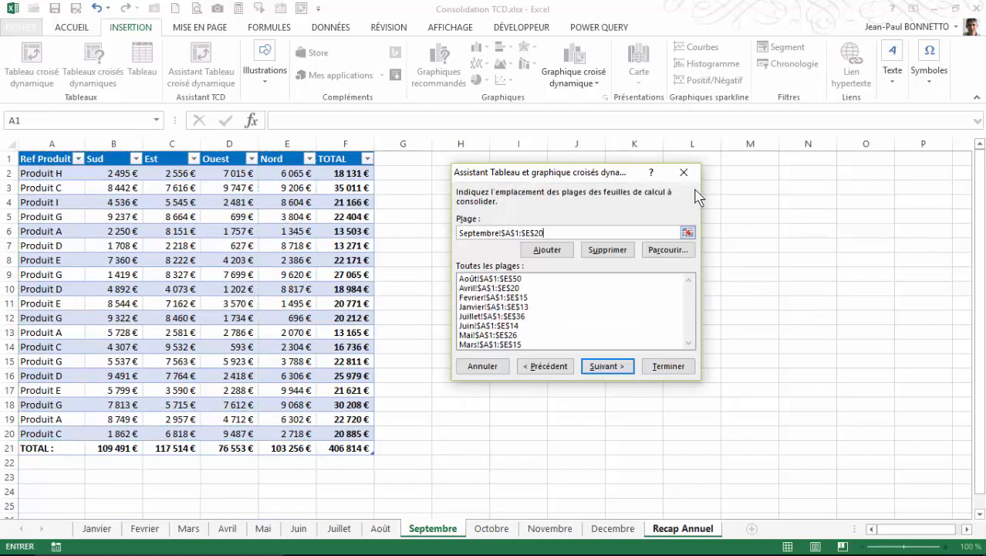
click(548, 250)
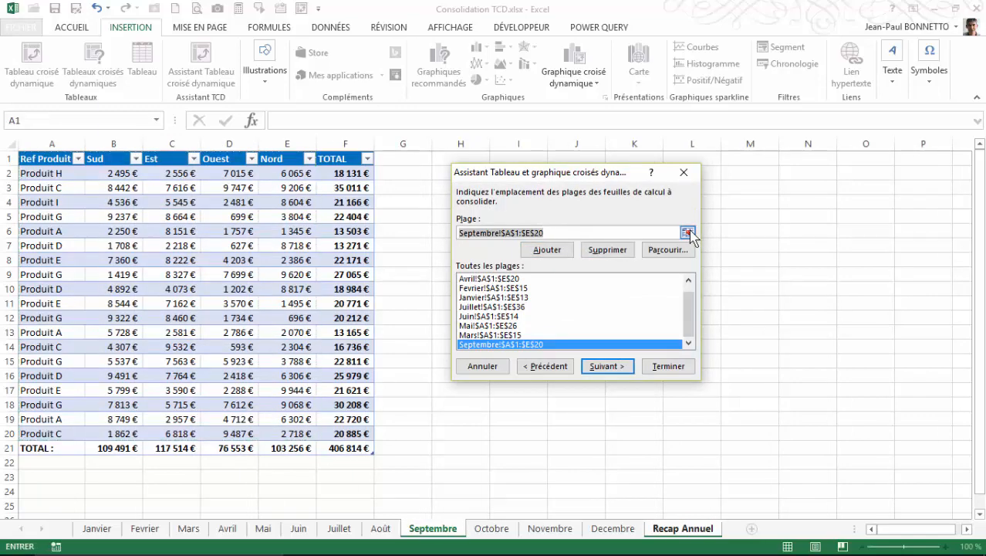
Step: Add the Octobre sheet's range A1:E42 to the consolidation ranges
click(687, 232)
click(497, 529)
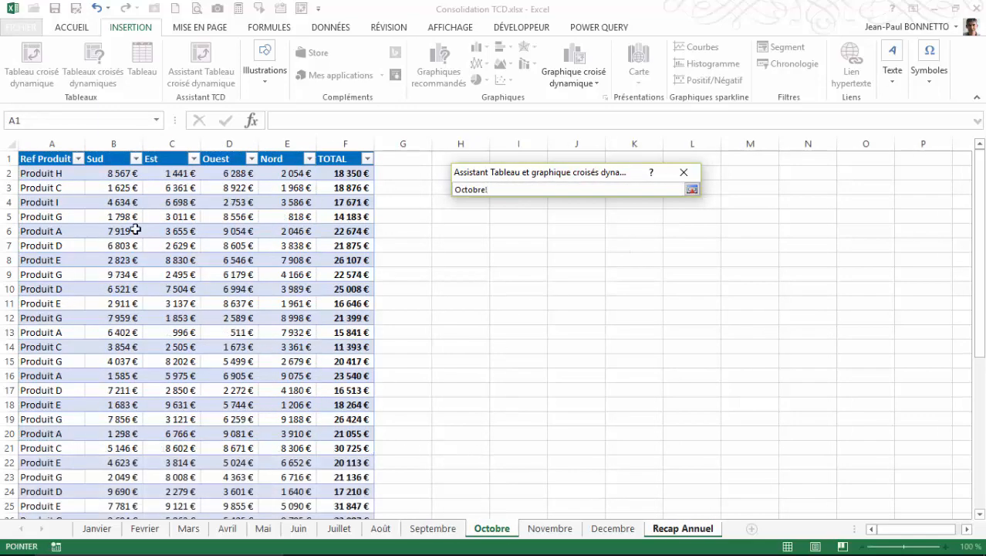
drag(40, 157, 299, 477)
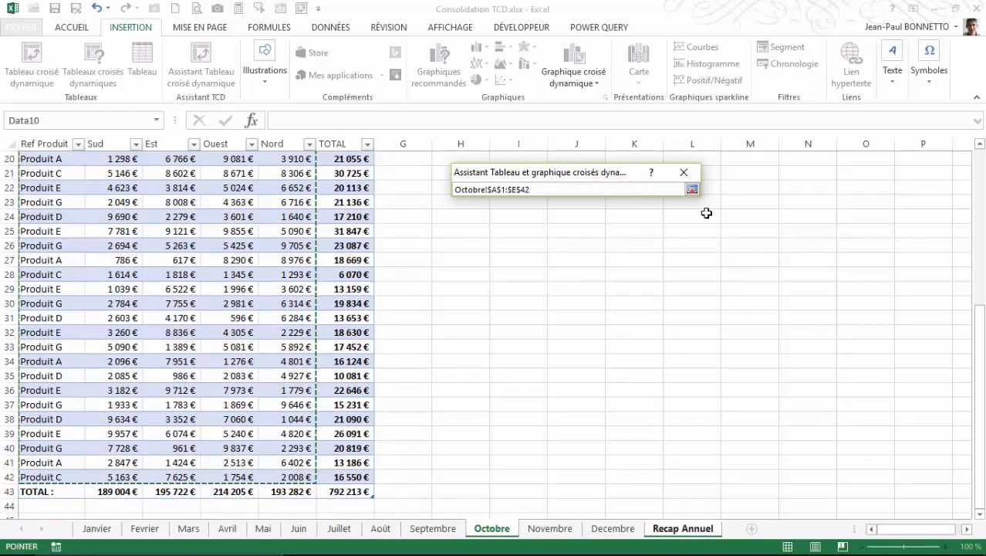
click(693, 190)
click(548, 249)
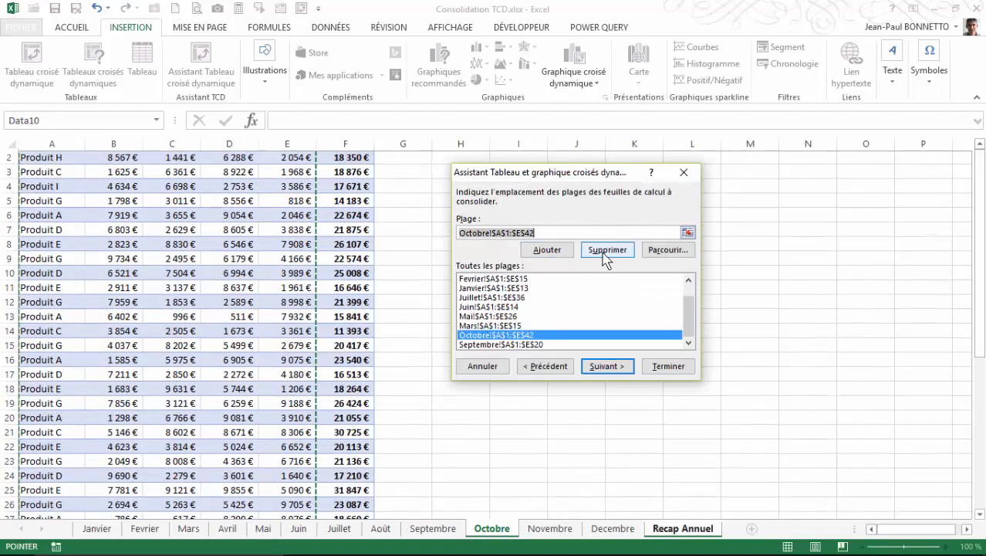
Step: Add the Novembre sheet's range A1:E34 to the consolidation ranges
click(687, 232)
click(549, 528)
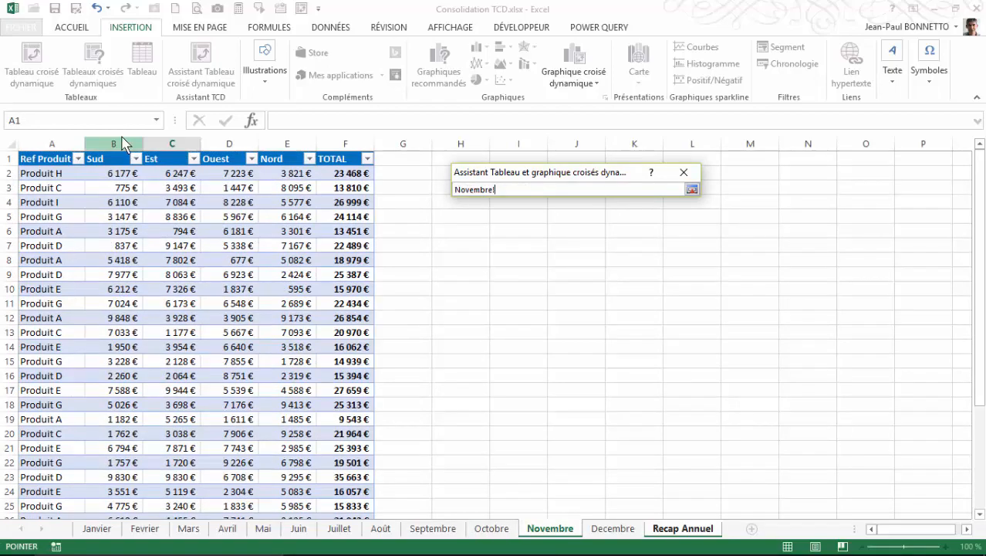
drag(44, 158, 273, 474)
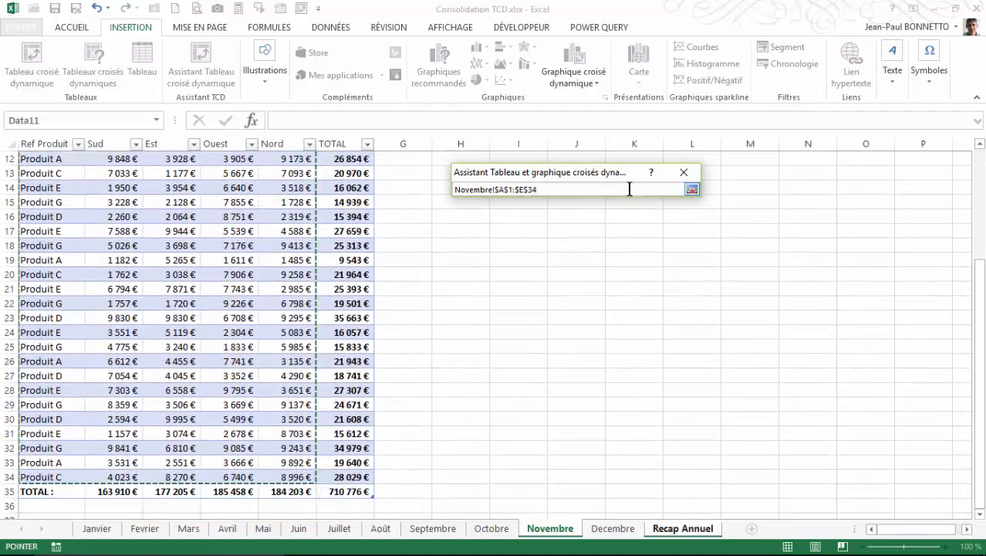
click(692, 190)
click(547, 250)
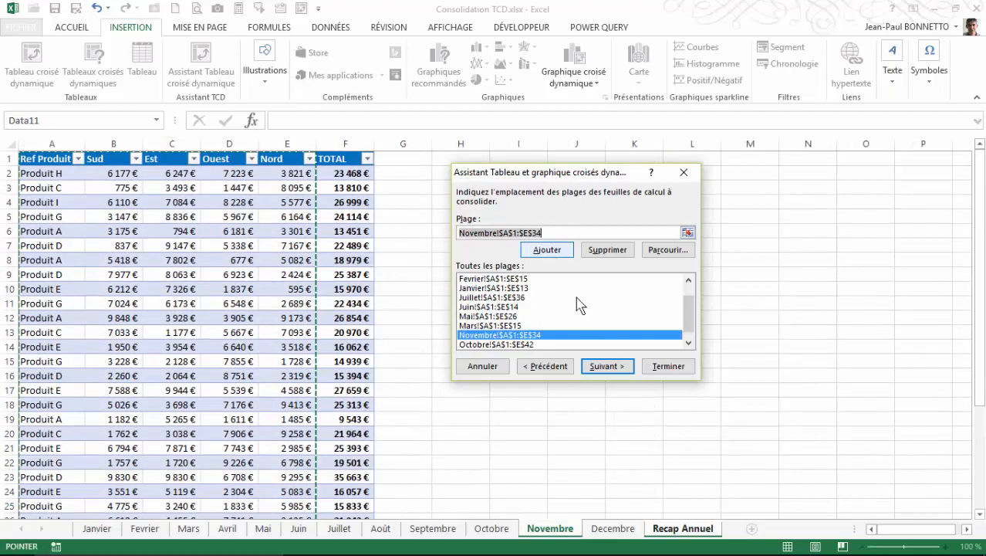
Step: Add the Decembre sheet's range A1:E27 to the consolidation ranges
click(687, 232)
click(613, 529)
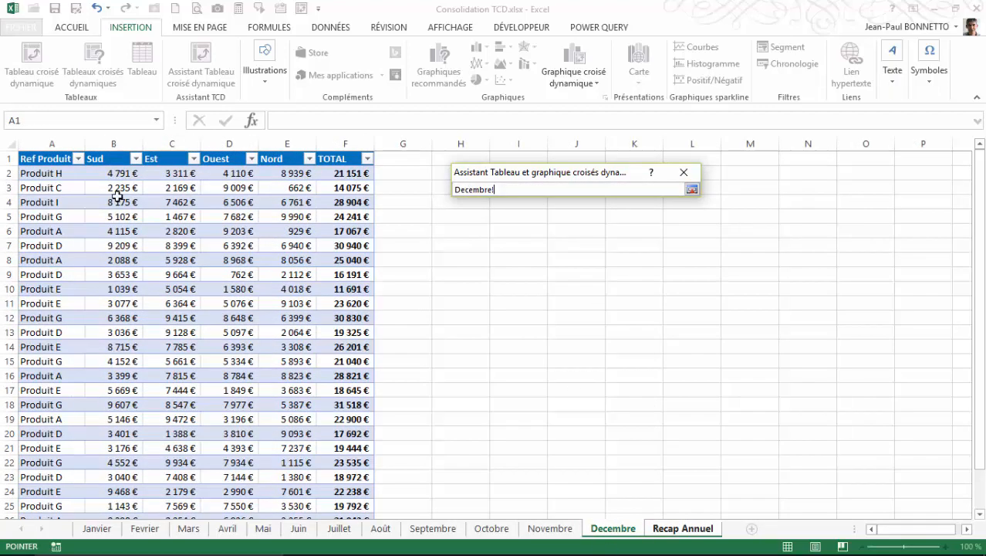
drag(29, 159, 106, 371)
click(52, 169)
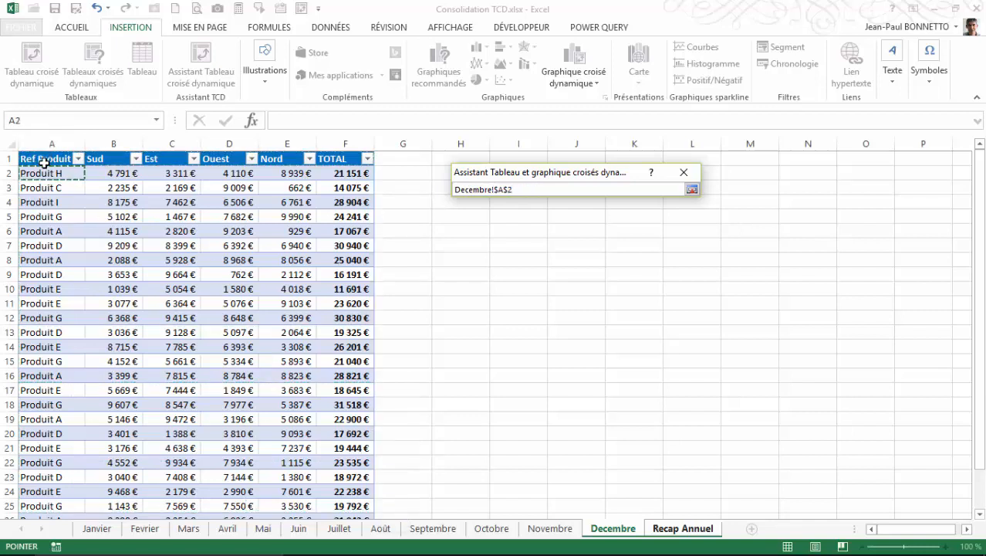
drag(47, 158, 312, 477)
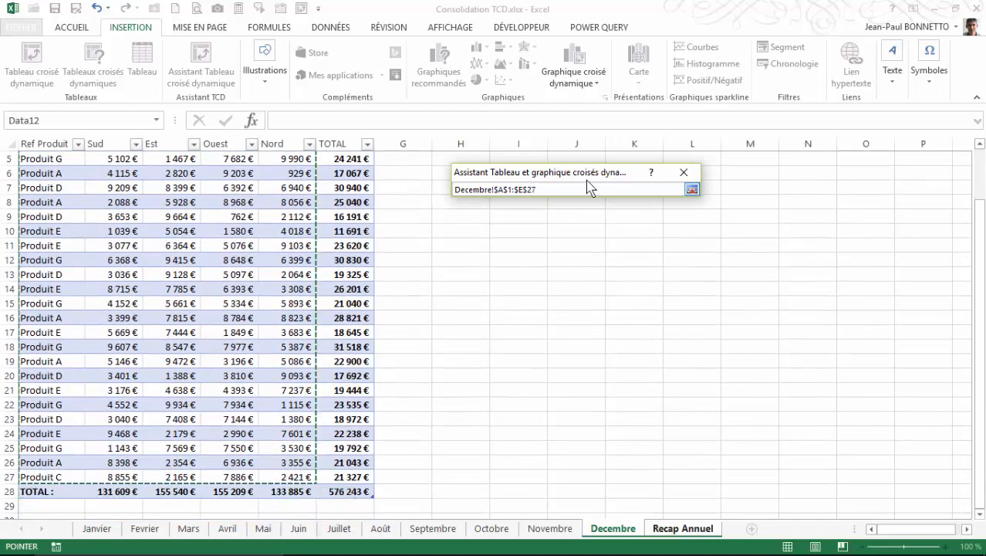
click(693, 190)
click(548, 249)
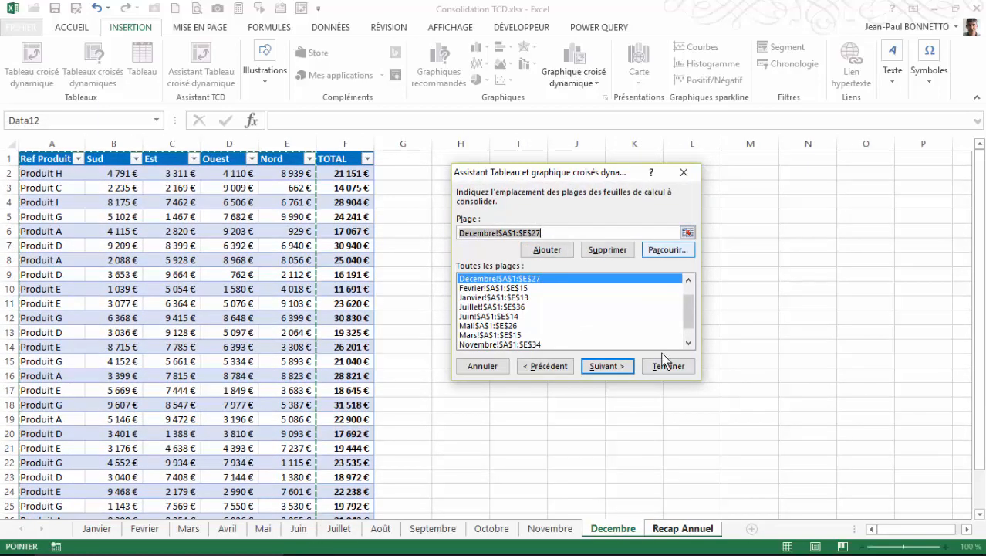
Step: Continue the wizard, choosing to reuse the existing pivot table's source data
click(607, 366)
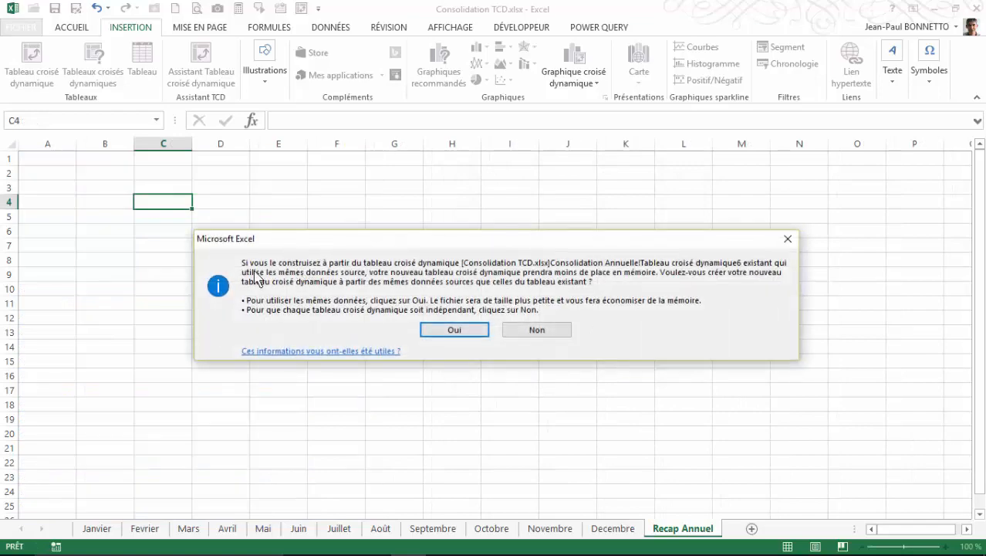
click(452, 331)
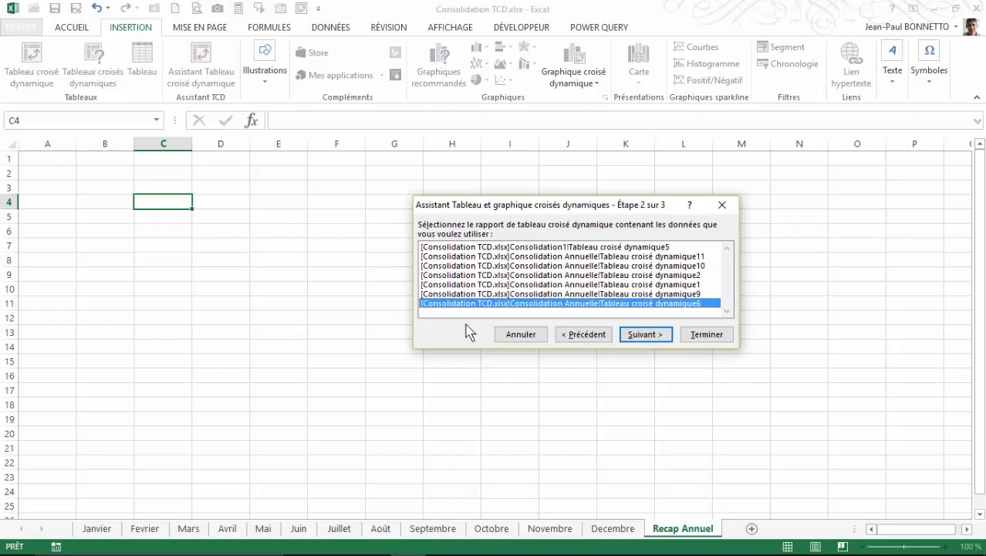
Step: Keep the selected existing pivot report and place the new pivot table at cell B4 of Recap Annuel, finishing the wizard
click(647, 334)
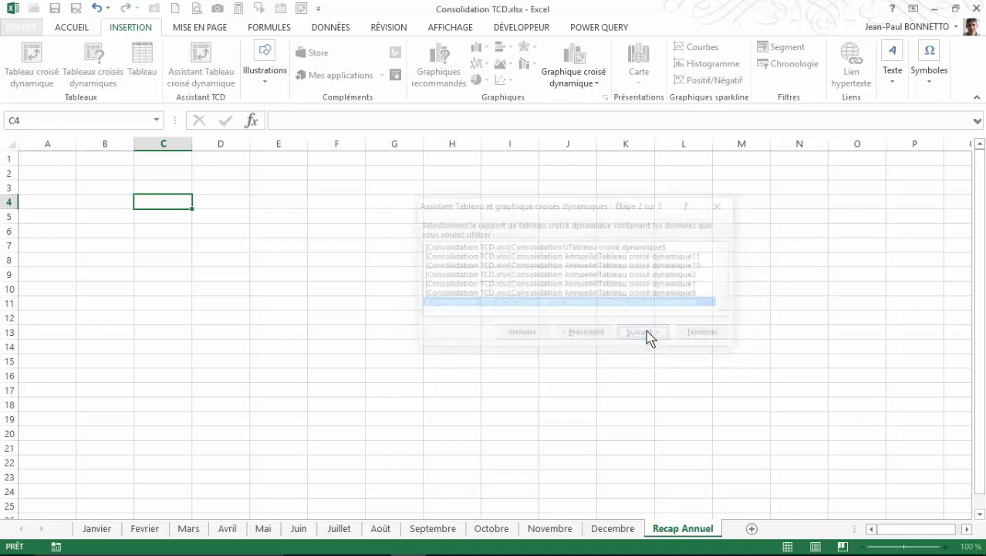
click(130, 208)
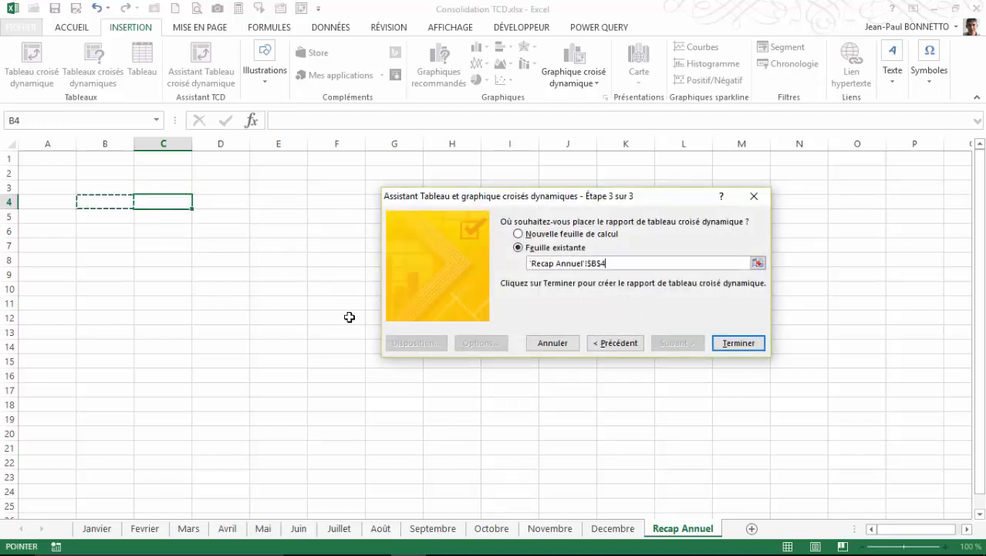
click(751, 344)
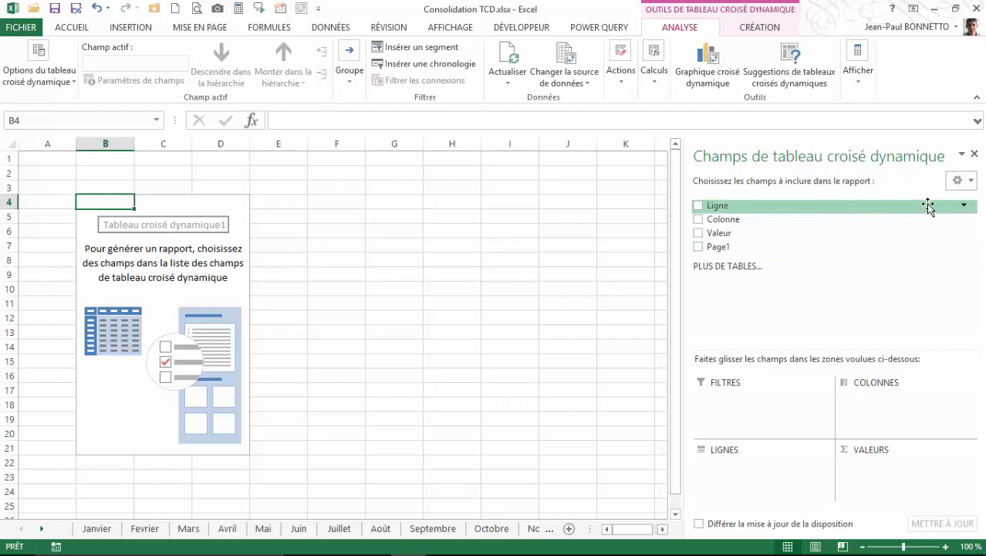
Step: Add the Valeur field to the values area and the Colonne field to the rows area
drag(717, 233, 894, 488)
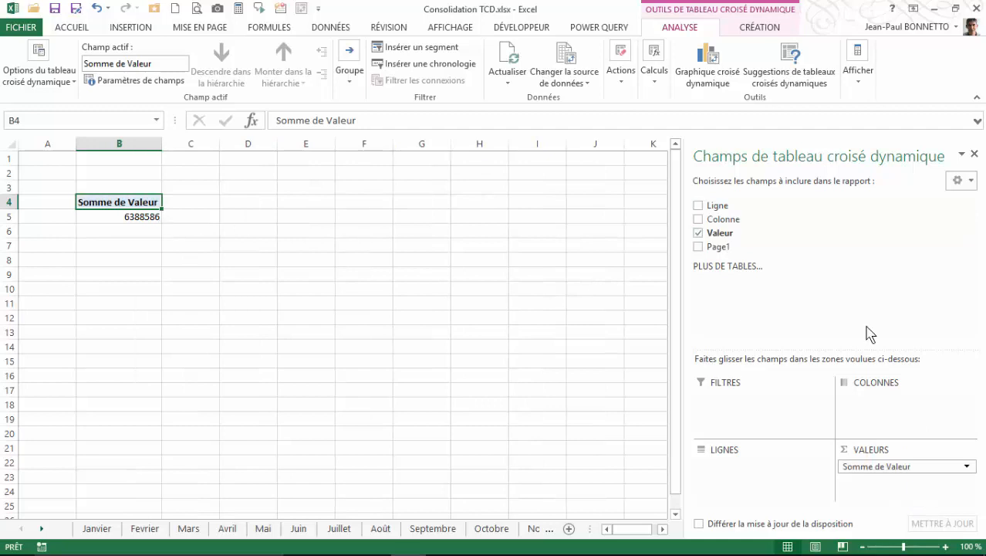
drag(718, 218, 725, 476)
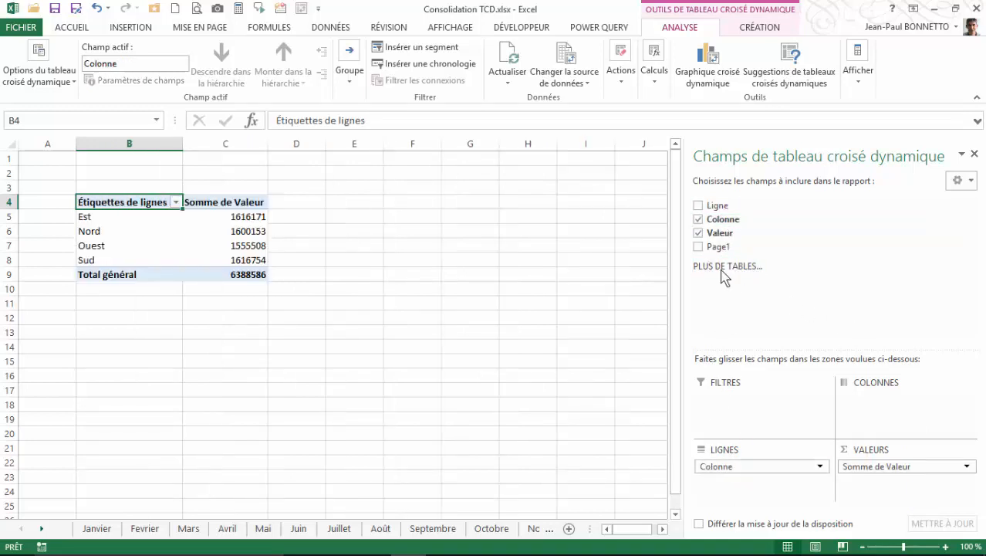
Step: Arrange the pivot table with the Ligne field in rows and the Colonne field in columns
drag(720, 205, 861, 400)
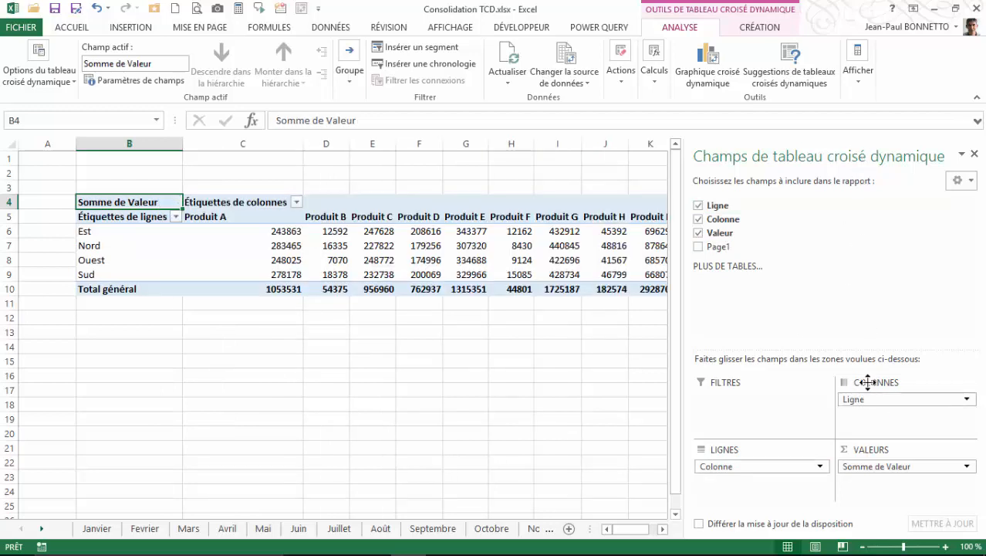
mouse_move(900, 399)
mouse_down()
mouse_move(726, 483)
mouse_move(894, 409)
mouse_up()
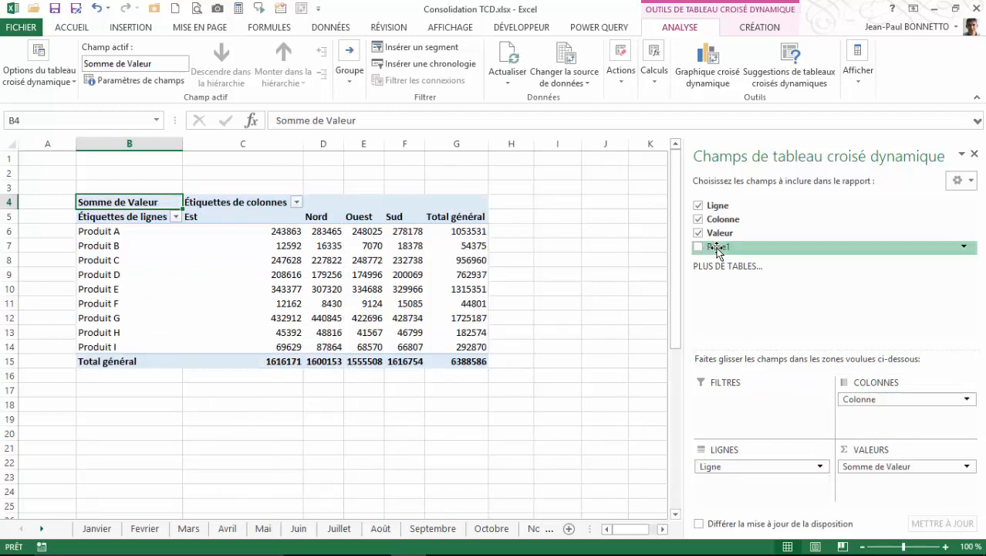
Step: Add the Page1 field to the filters area and filter the report on Élément1
drag(717, 247, 724, 398)
click(297, 173)
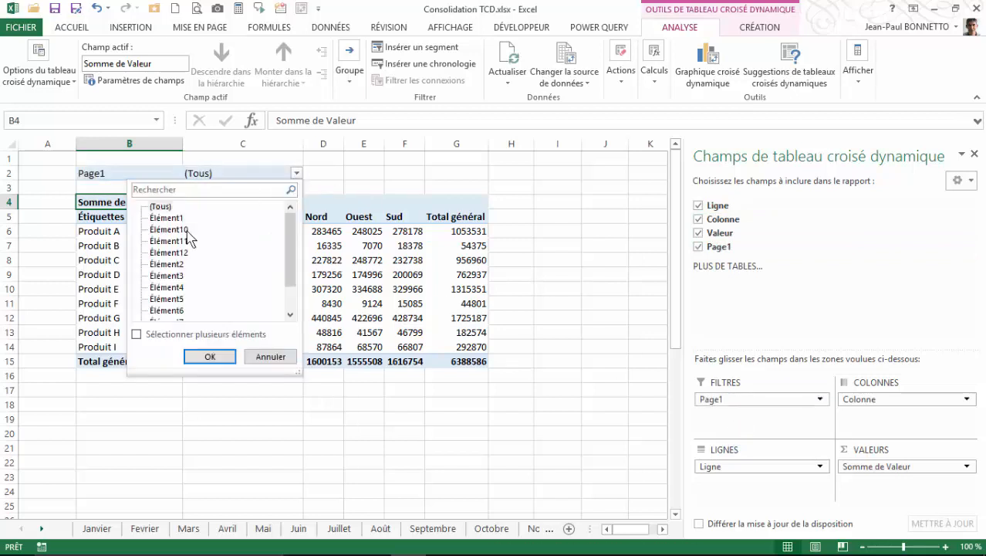
drag(287, 230, 282, 319)
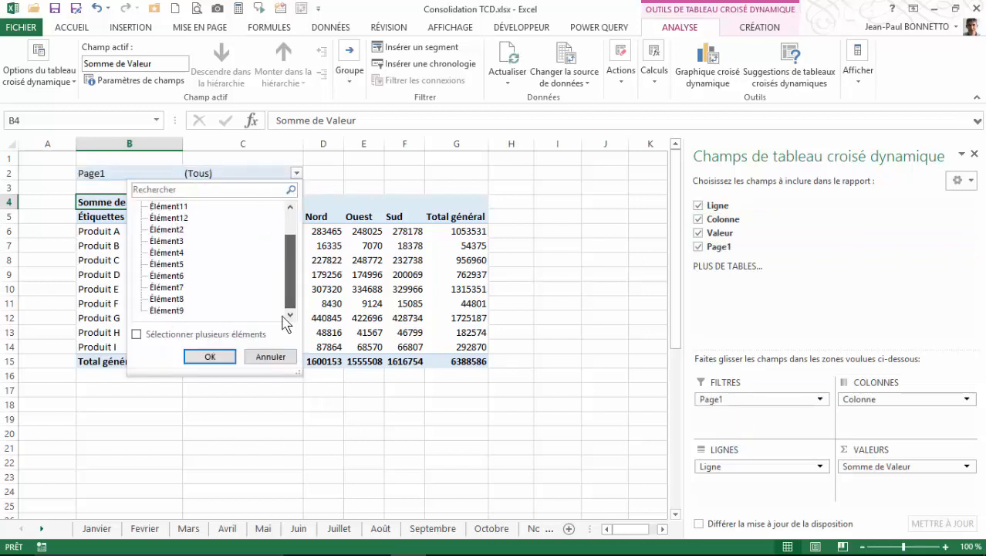
scroll(297, 272, up, 1)
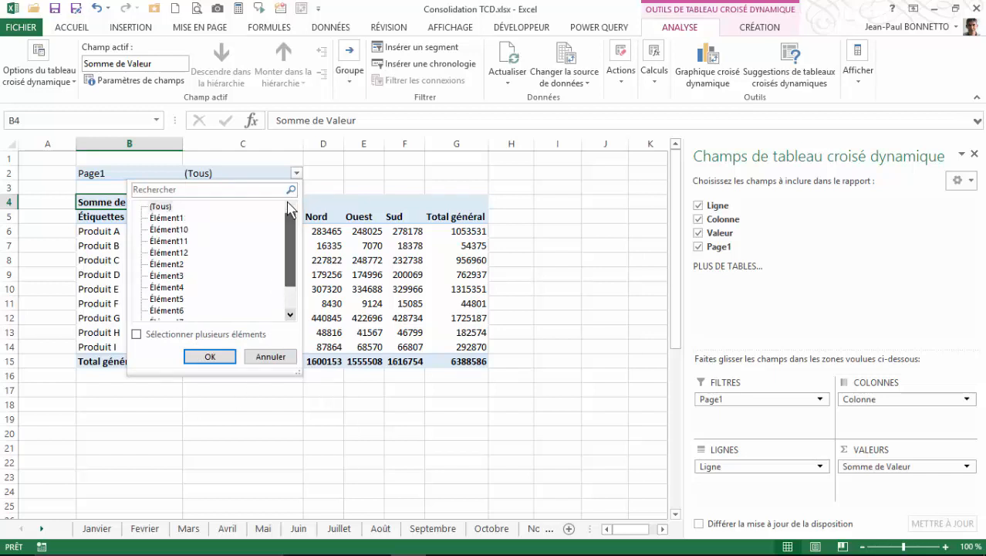
click(169, 218)
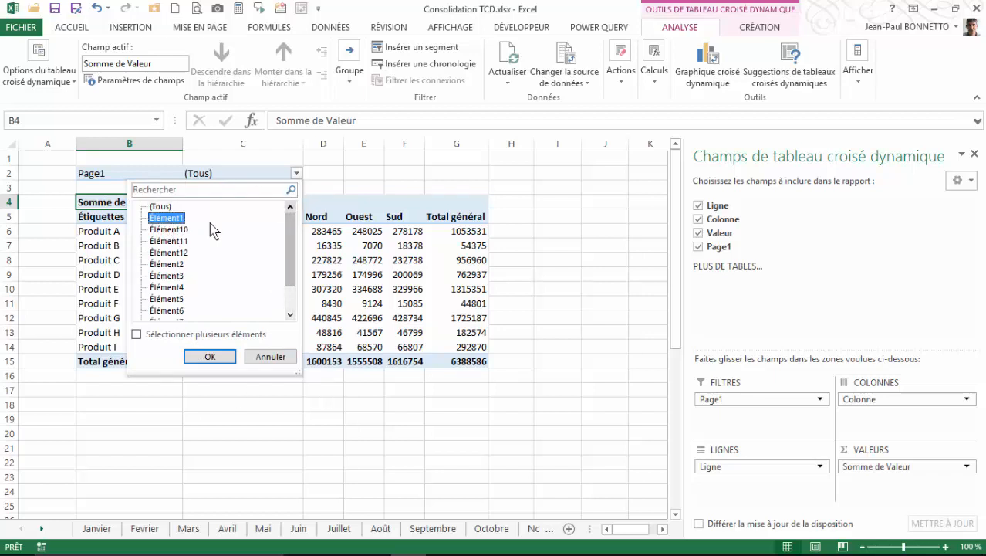
click(137, 332)
click(137, 335)
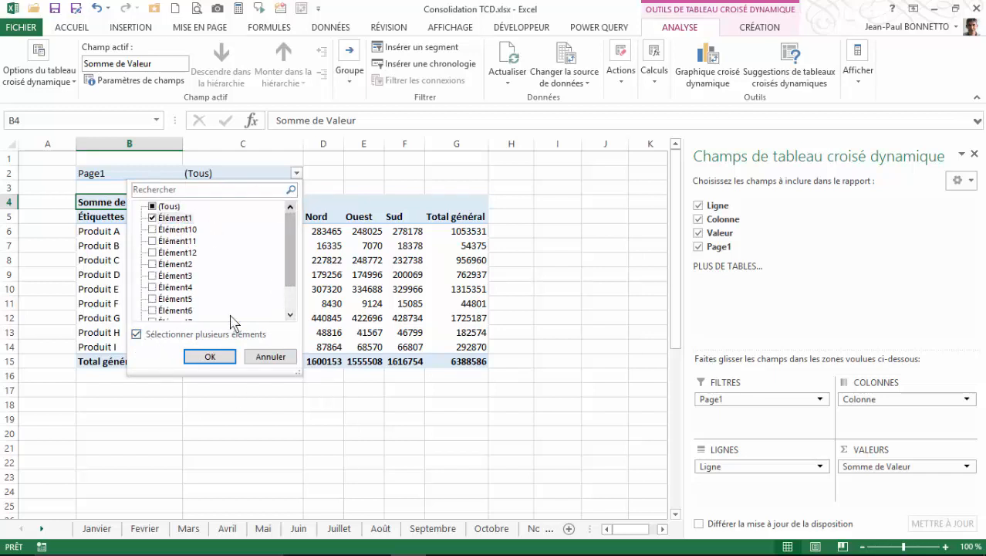
click(227, 356)
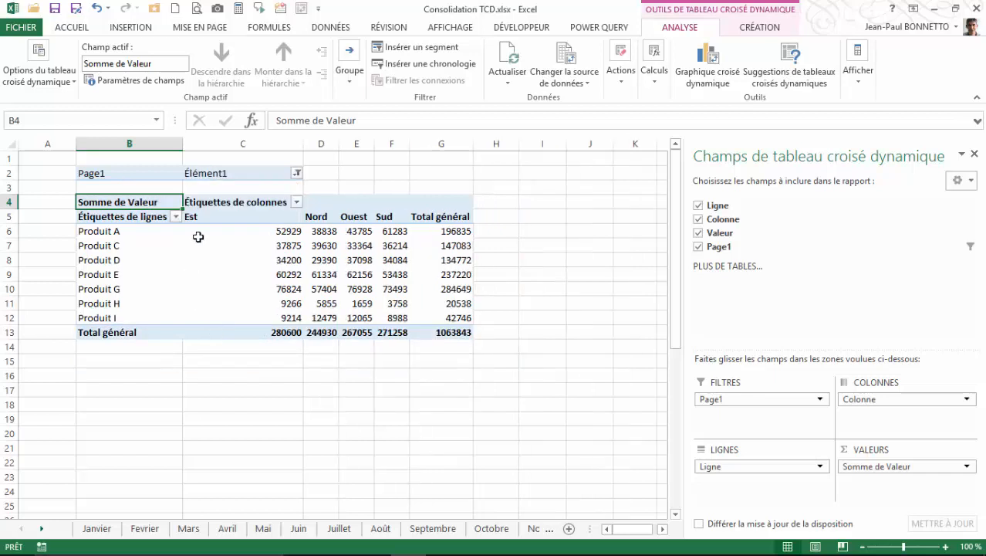
Step: Reset the Page1 filter to show all items
click(297, 174)
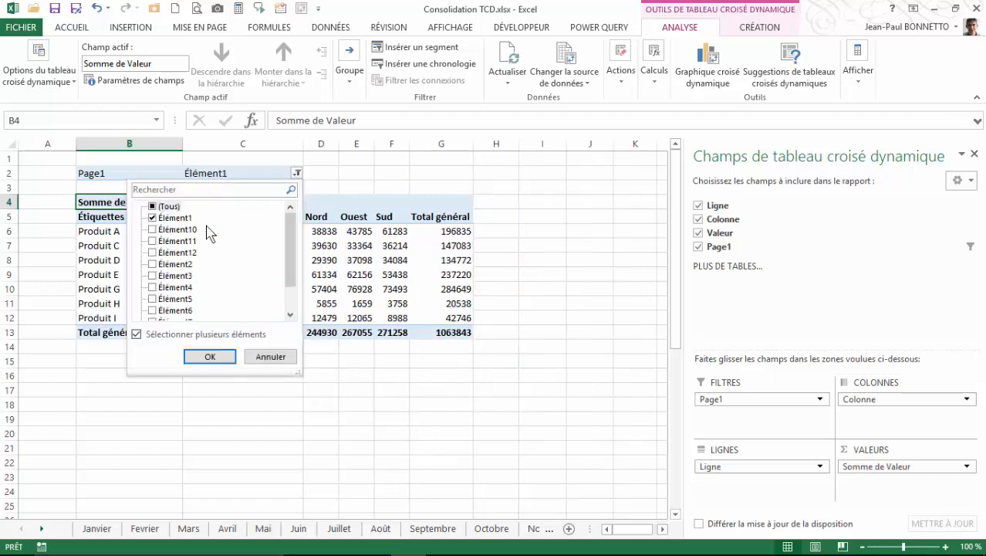
click(157, 218)
click(156, 229)
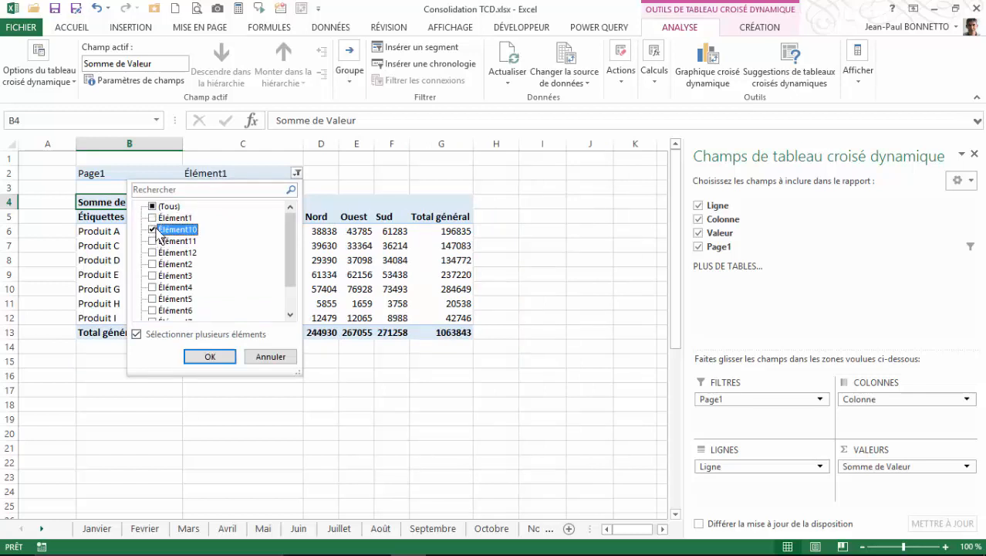
click(155, 207)
click(220, 357)
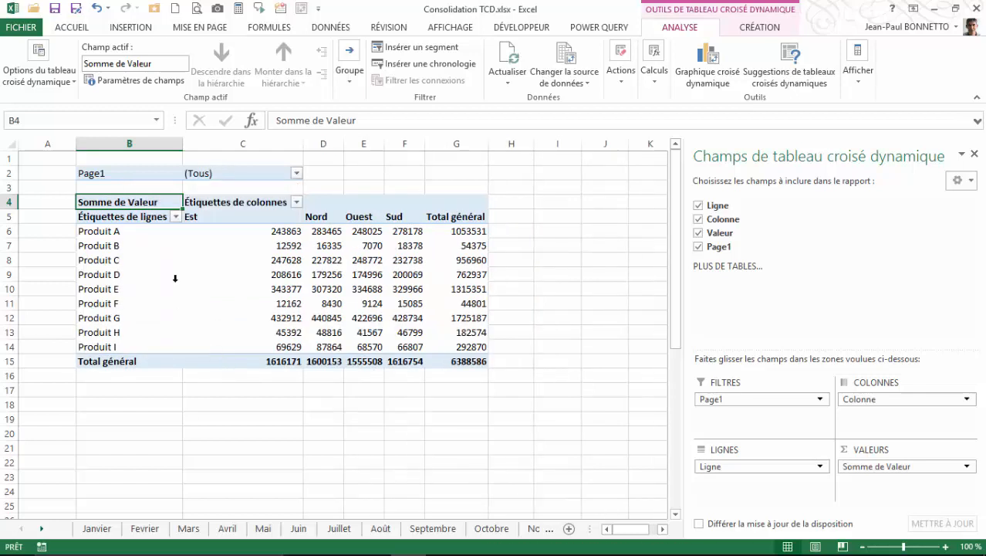
Step: Rename the Page1 filter label to Mois
click(309, 217)
click(255, 260)
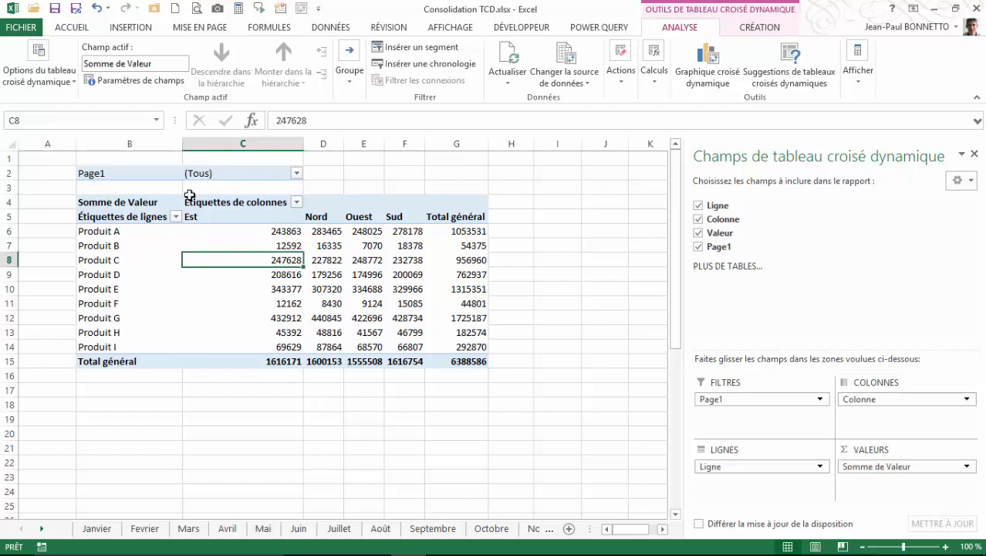
click(104, 174)
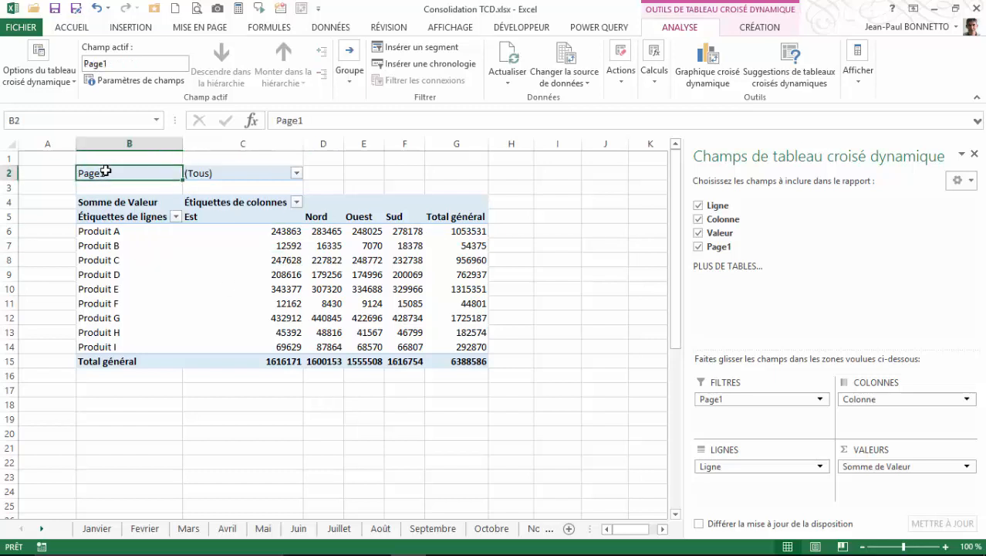
text(Mois)
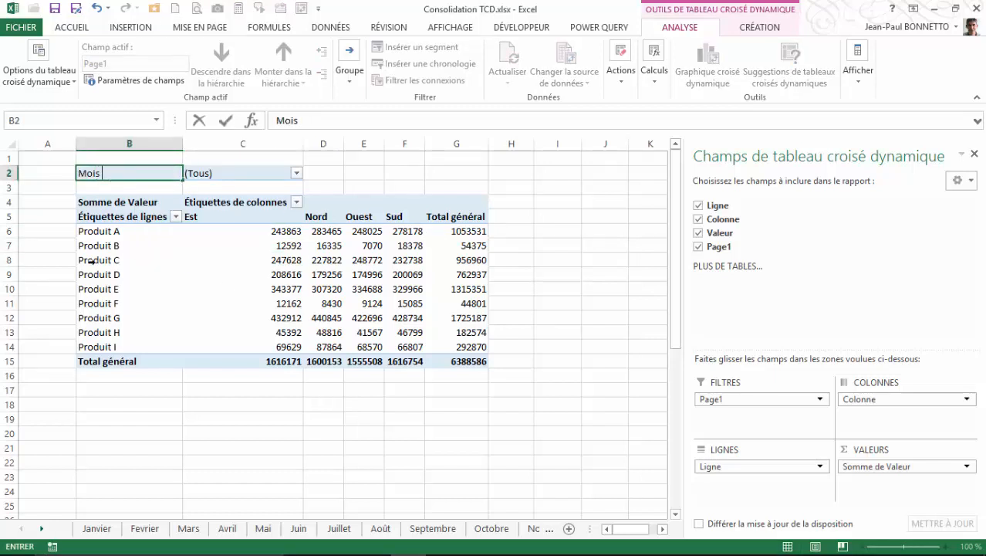
click(91, 262)
Step: Rename the Somme de Valeur header to Total
click(117, 201)
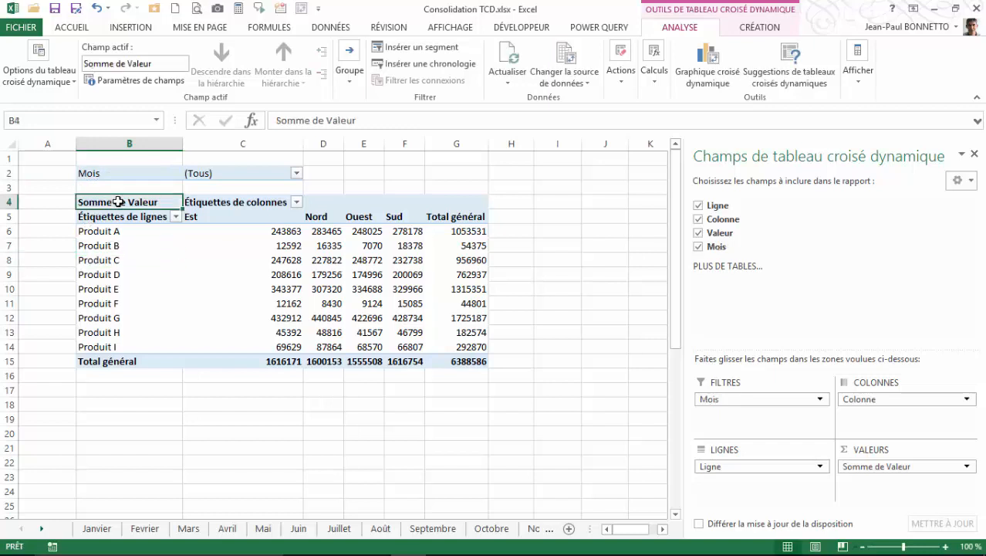
key(BackSpace)
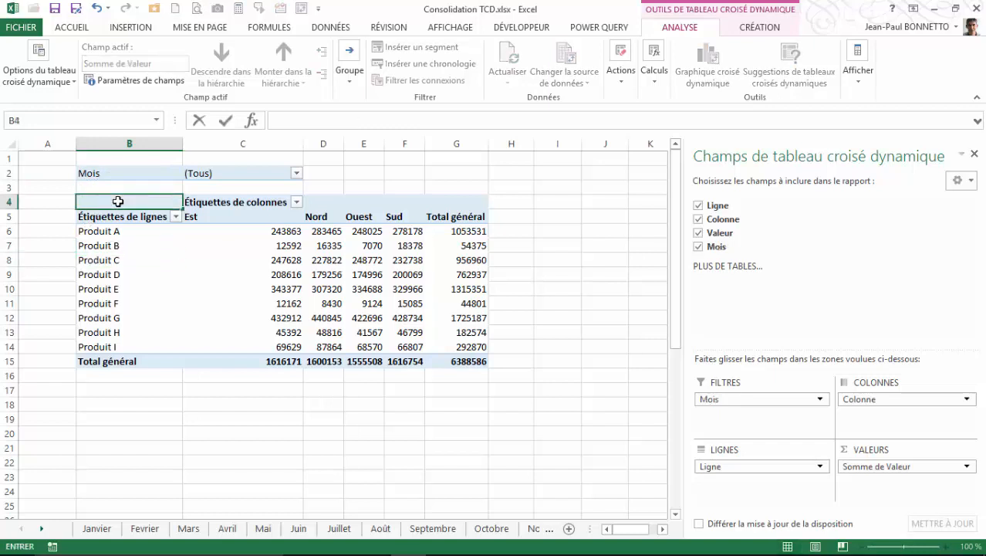
text(Total)
key(Return)
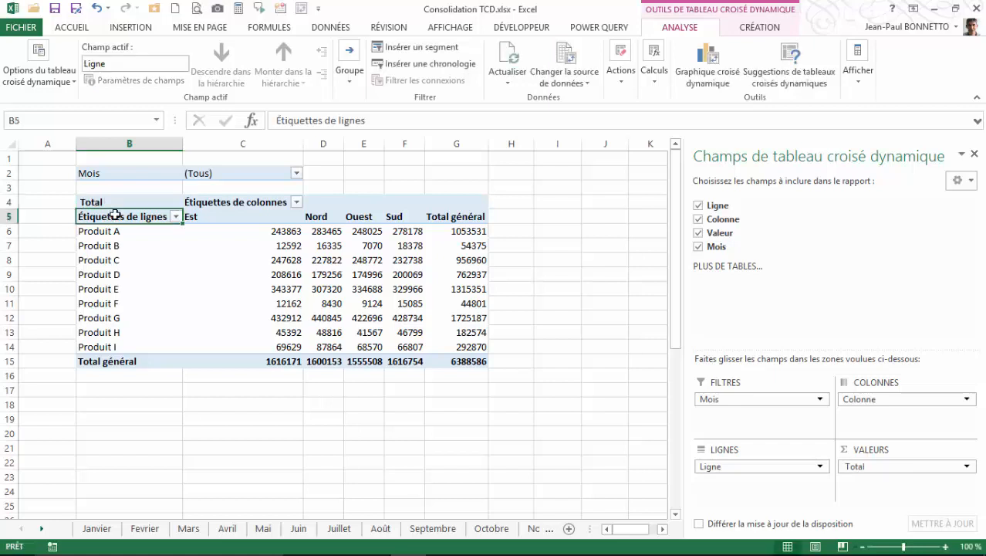
Step: Rename the row labels header to Liste des Produits and the column labels header to Région
text(Liste des Produits)
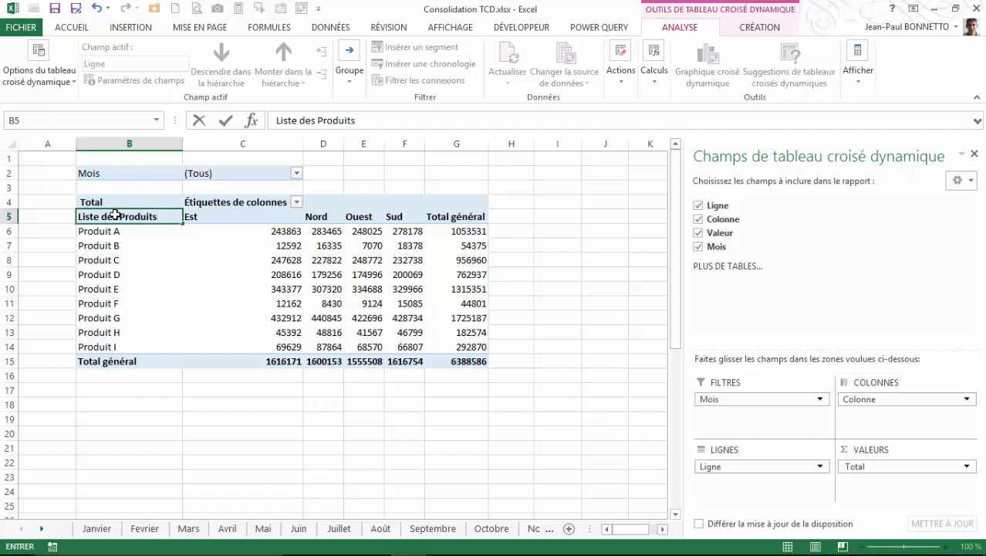
click(222, 204)
key(BackSpace)
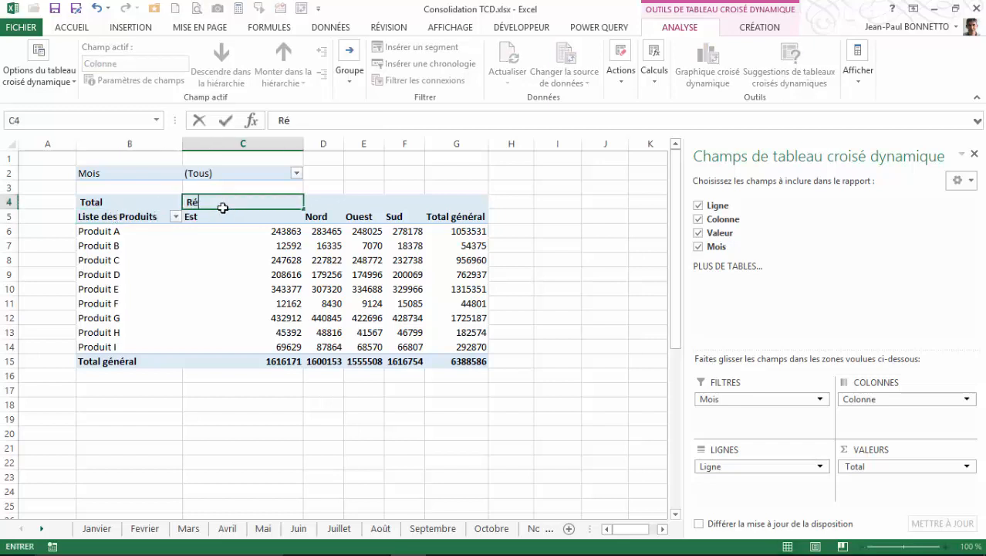
key(Return)
Step: Apply the Monétaire number format with the € symbol to the Total value field
click(287, 246)
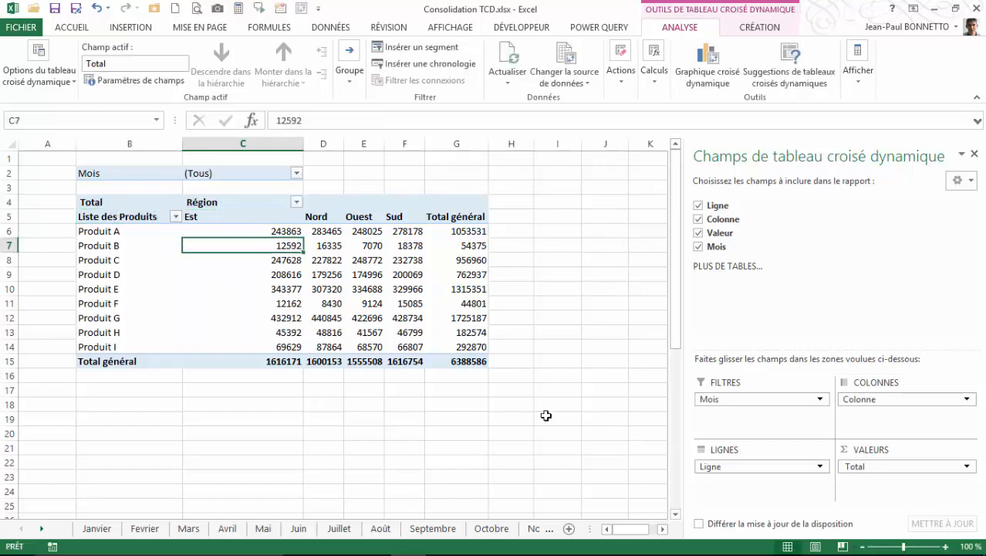
click(968, 467)
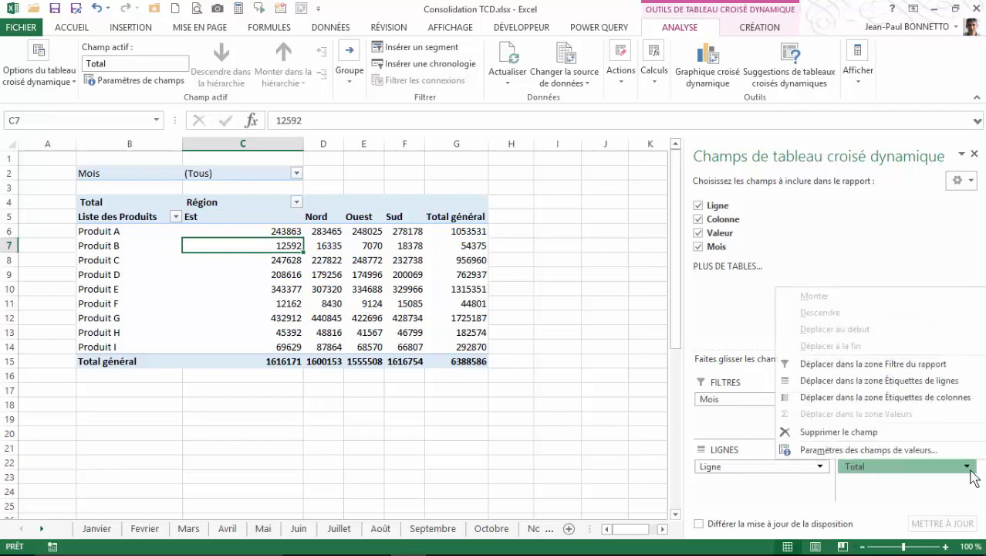
click(890, 451)
click(484, 369)
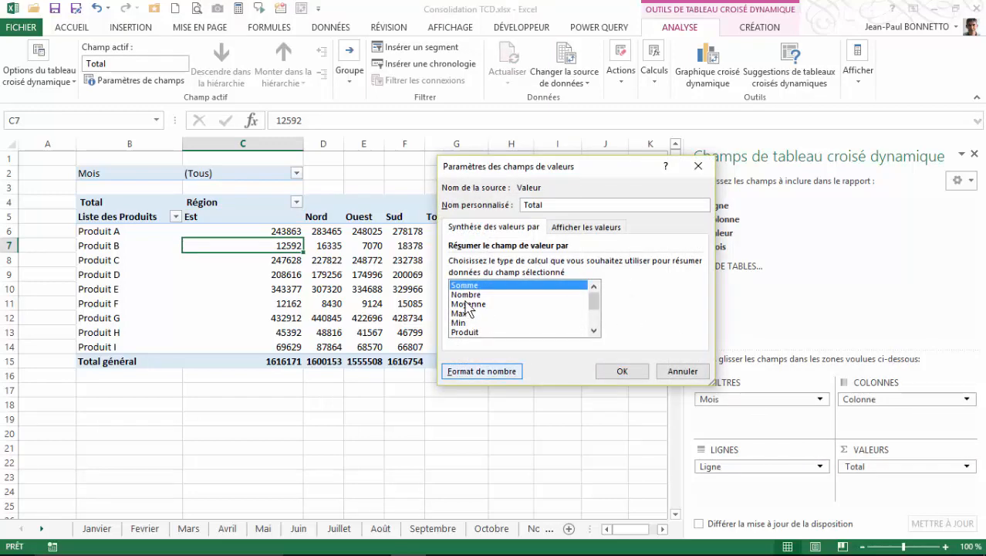
click(406, 189)
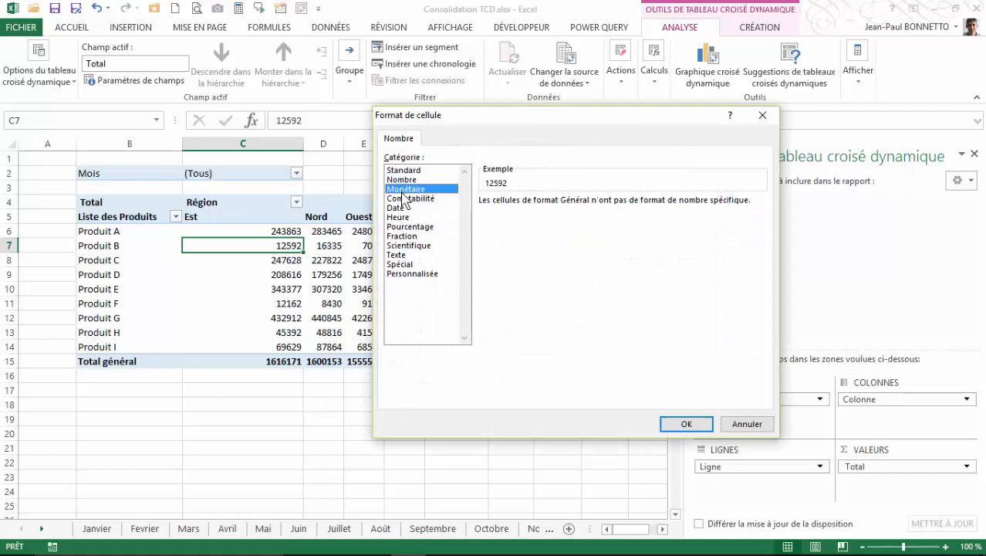
click(687, 424)
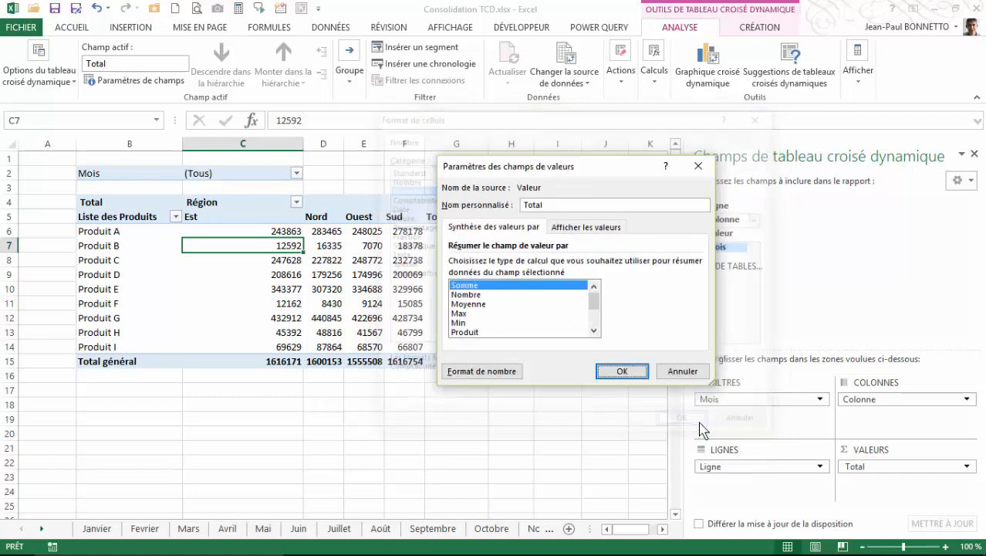
click(615, 371)
Step: Copy the whole pivot table from B2:G15 and paste a copy starting at cell I2
click(246, 289)
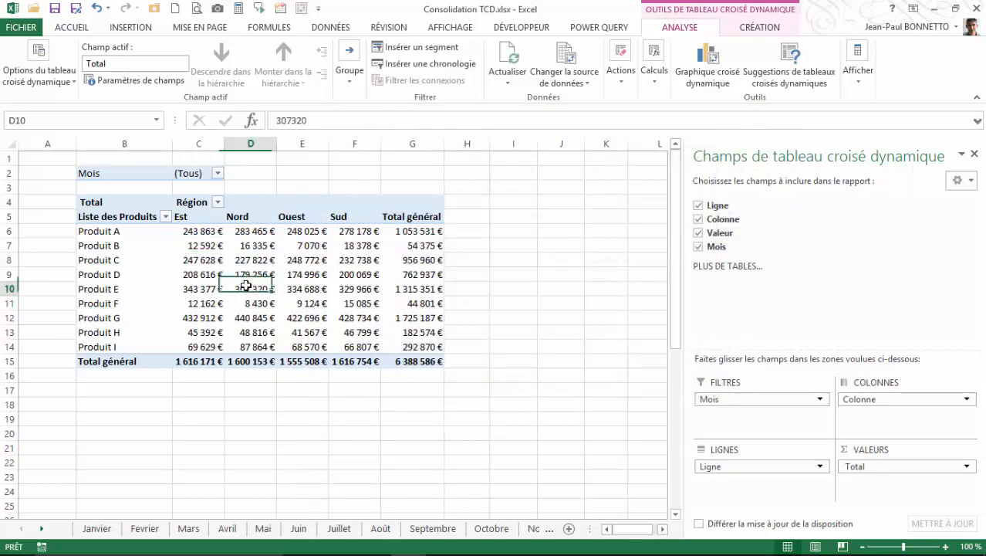
click(210, 274)
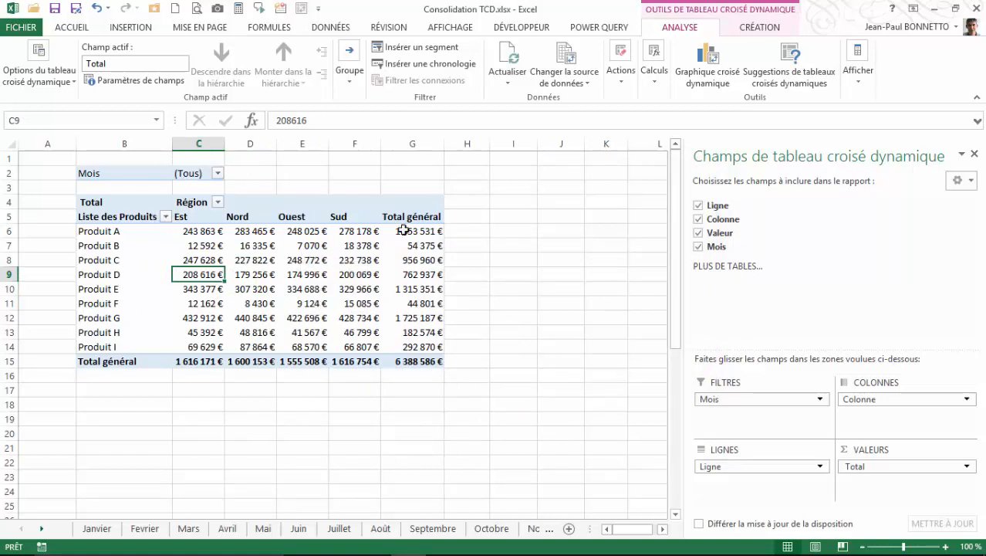
drag(116, 175, 403, 359)
key(ctrl+c)
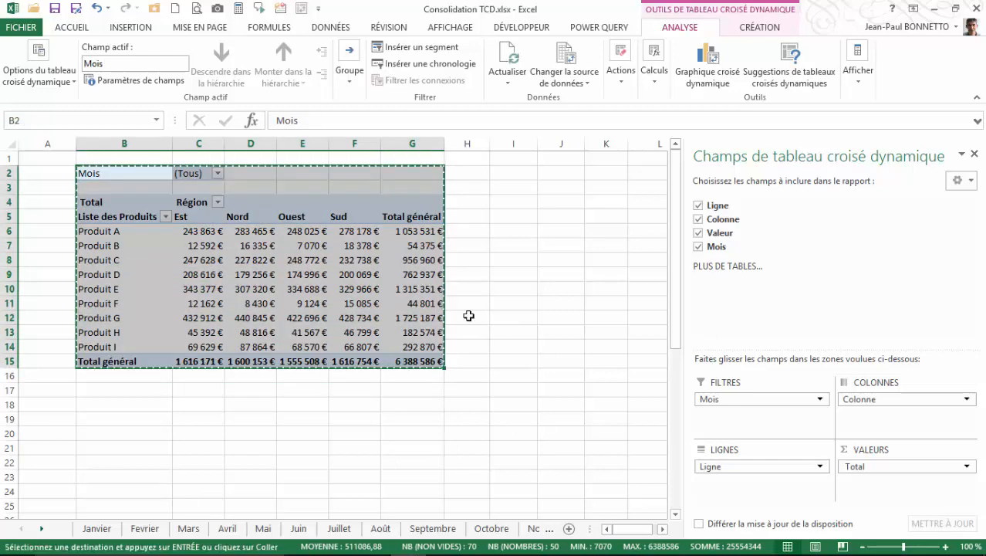
click(505, 175)
key(ctrl+v)
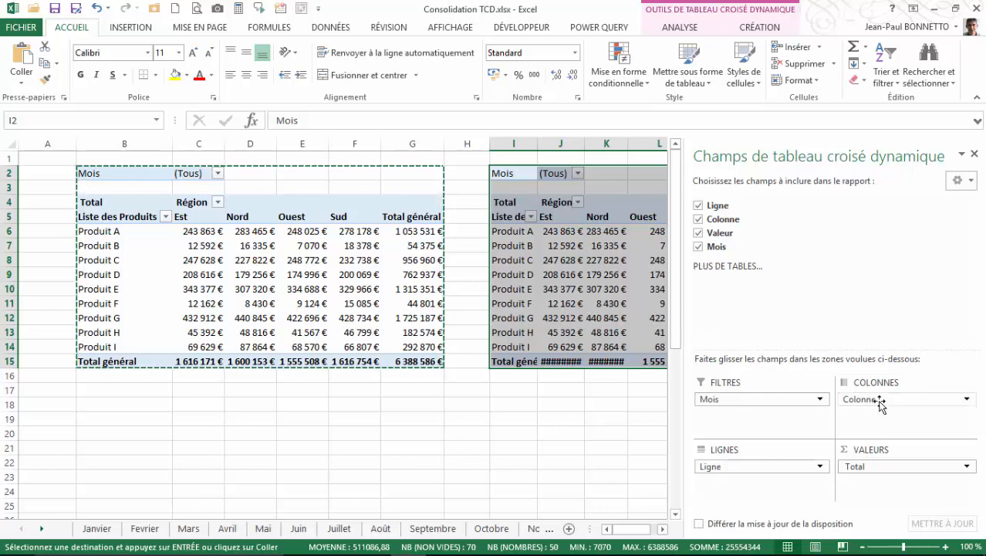
Step: In the copied pivot table, move the Colonne field from columns to rows under Ligne, then close the field list
drag(850, 399, 744, 485)
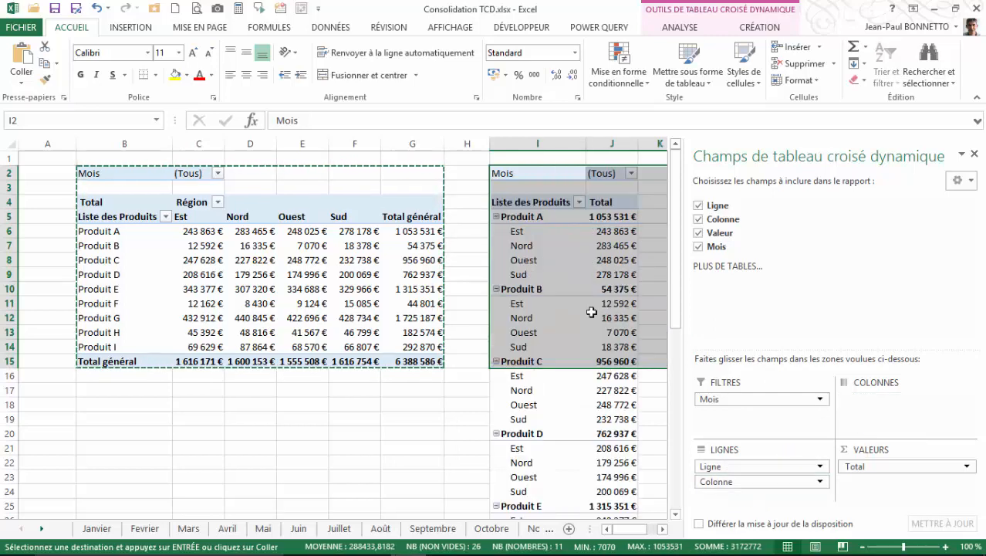
click(553, 234)
click(975, 154)
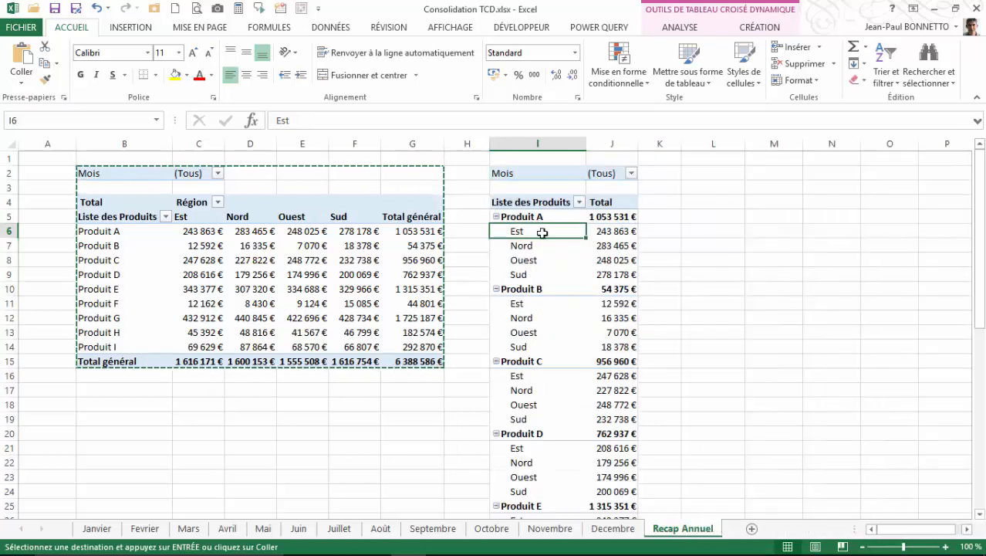
Step: Paste another copy of the original pivot table starting at cell L2
scroll(671, 243, down, 10)
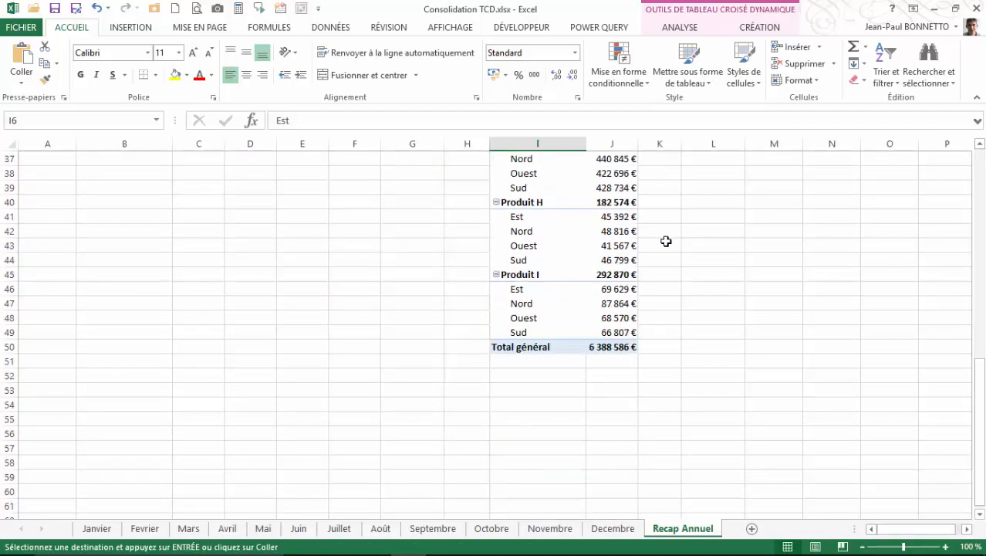
scroll(666, 242, up, 10)
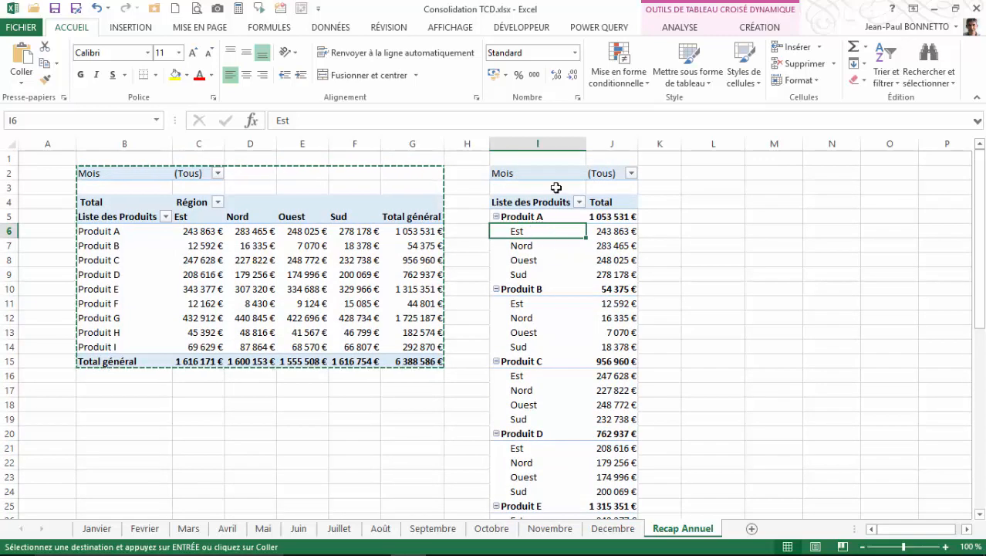
drag(521, 171, 595, 205)
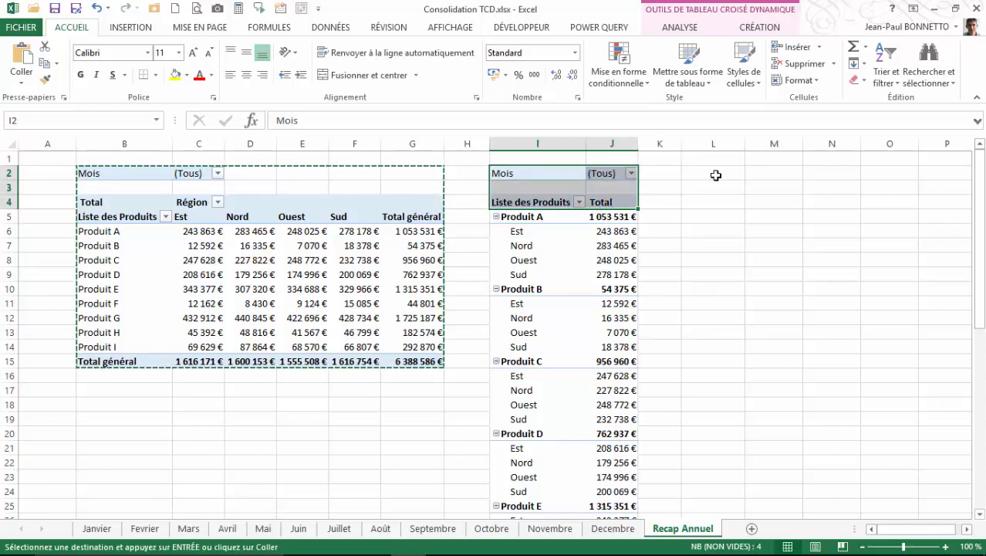
click(716, 174)
key(ctrl+v)
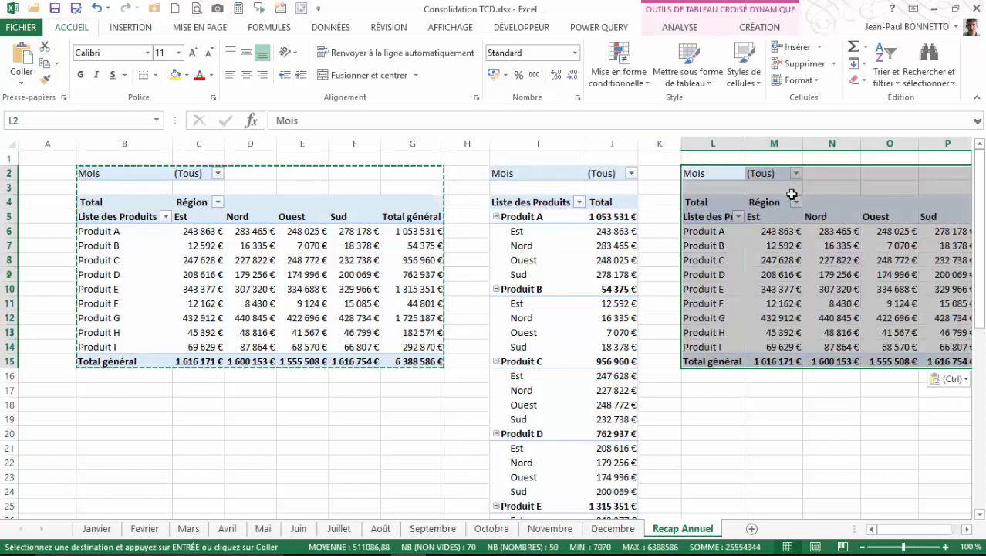
click(769, 247)
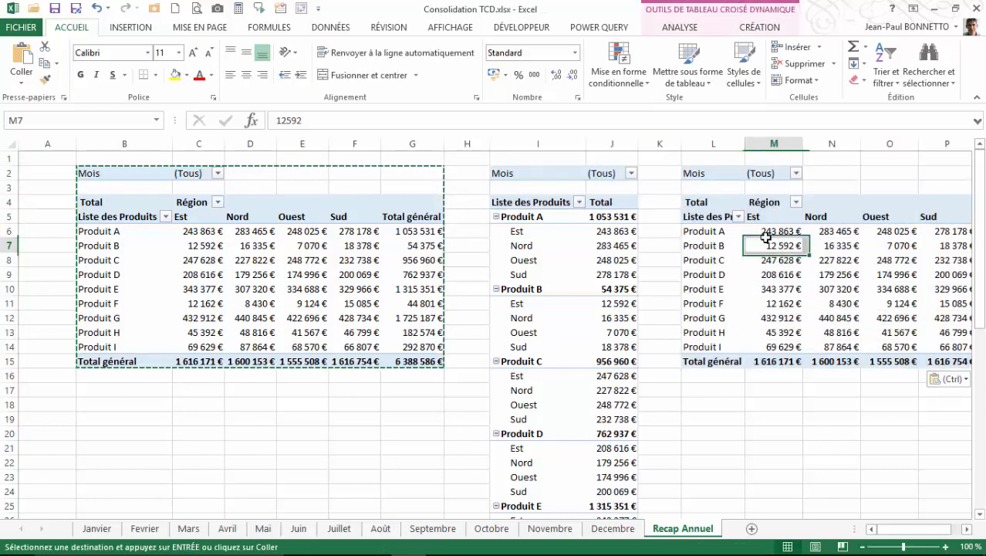
Step: In the pivot table copy at L2, move the Colonne field into rows above Ligne, then close the field list
click(679, 27)
click(857, 65)
click(859, 139)
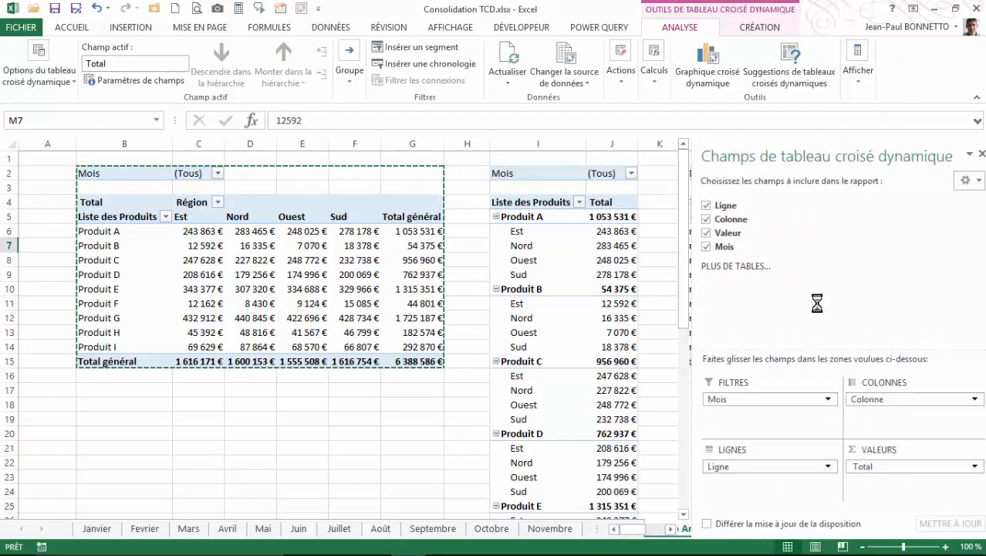
drag(861, 156, 395, 116)
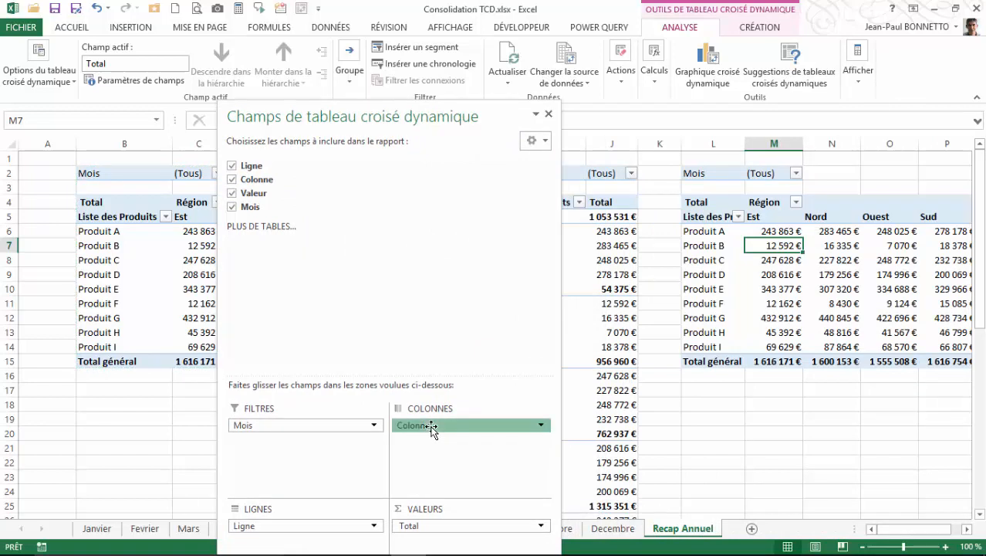
drag(431, 432, 273, 531)
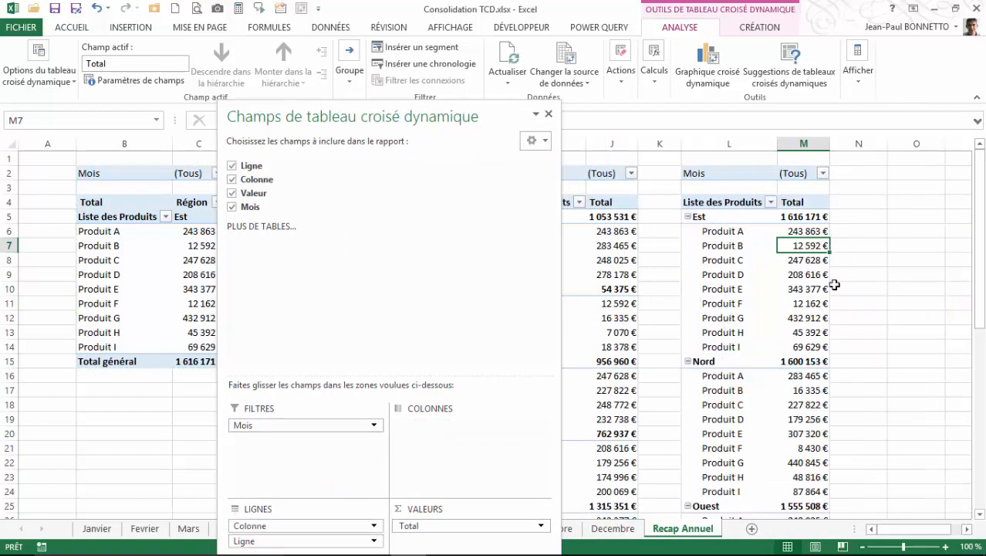
click(549, 114)
click(799, 287)
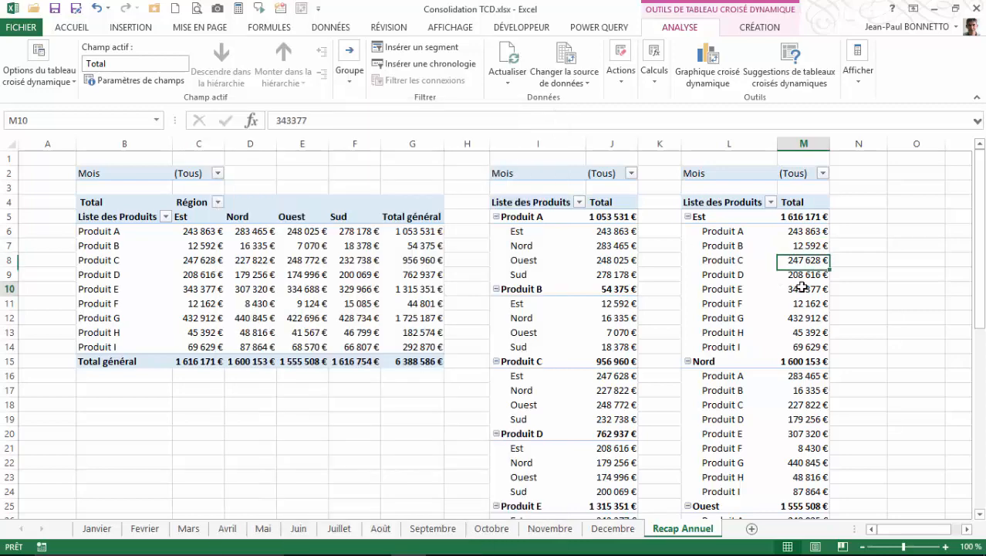
Step: Copy the original pivot table from B2:G15 and paste another copy starting at cell B18
scroll(840, 259, down, 2)
scroll(840, 259, down, 10)
scroll(840, 259, up, 6)
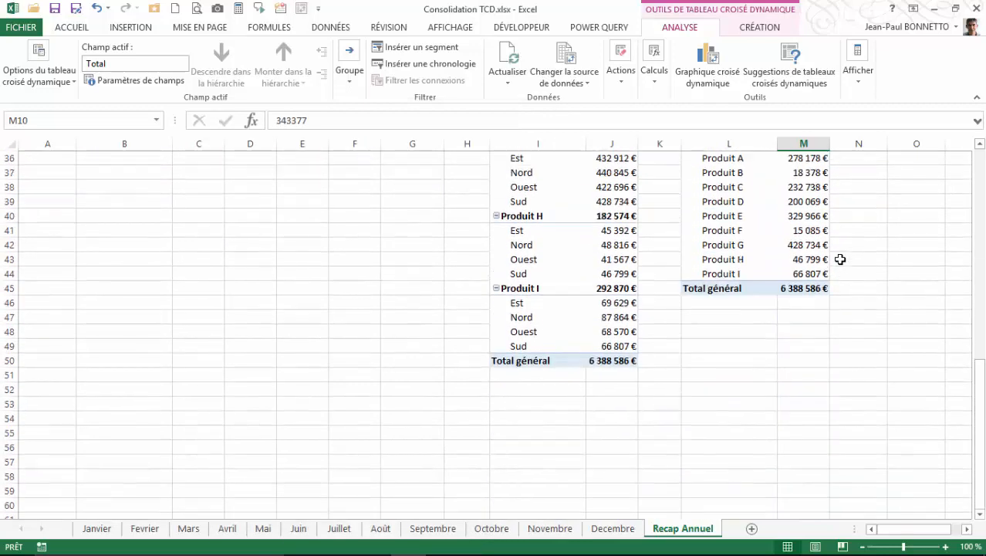
scroll(840, 259, down, 4)
scroll(676, 365, up, 10)
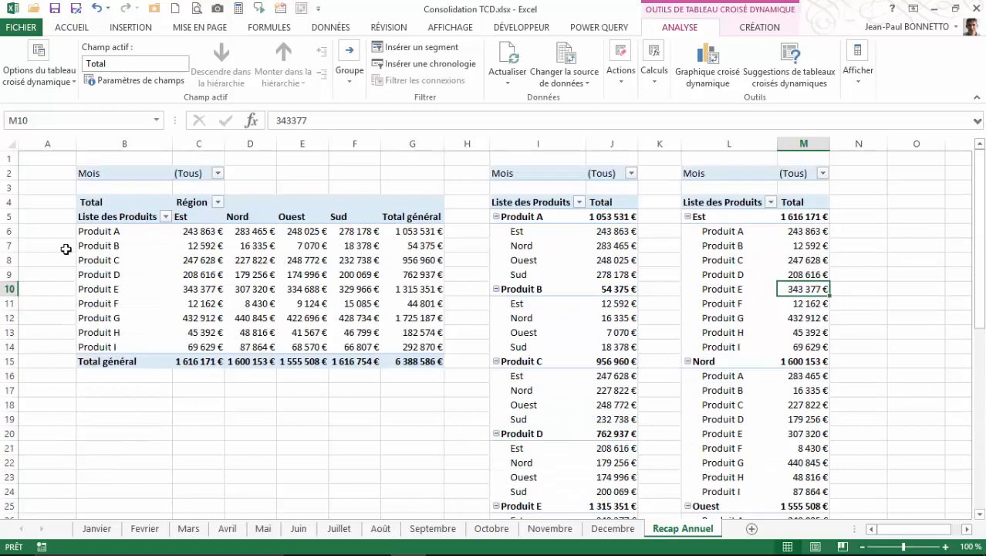
drag(116, 172, 417, 355)
key(ctrl+c)
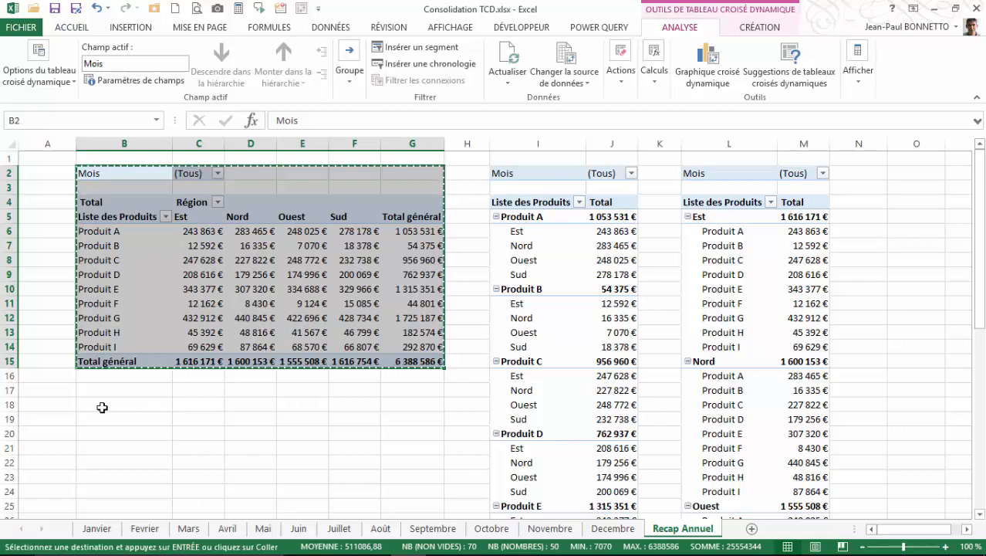
click(101, 404)
key(ctrl+v)
scroll(101, 407, down, 5)
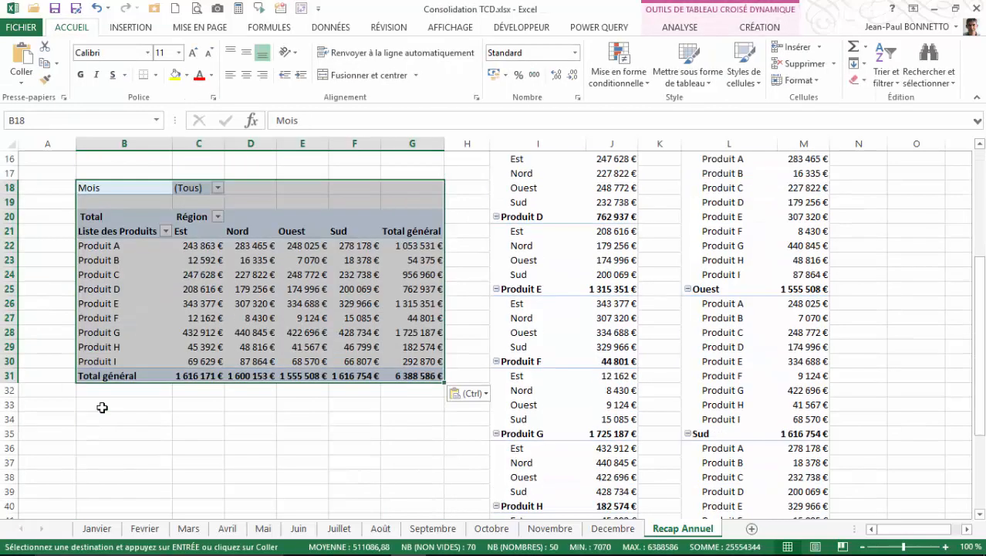
Step: In the B18 pivot table copy, put the Ligne field in the filter area and Mois in the rows
click(120, 291)
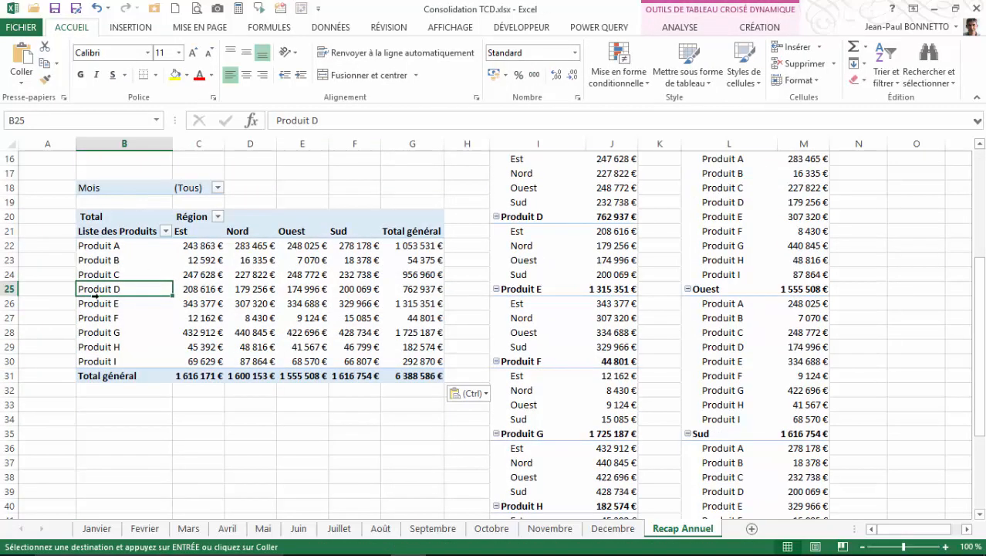
click(680, 28)
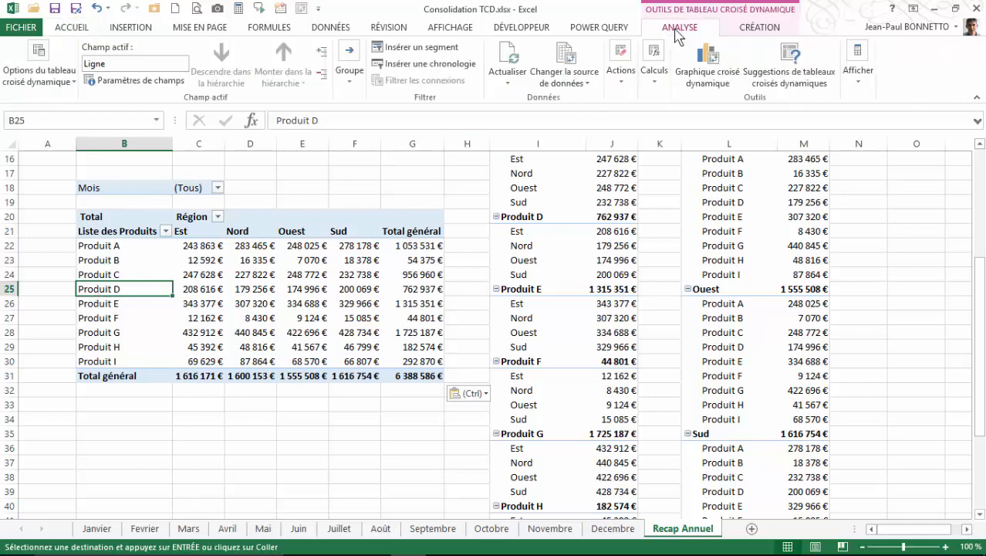
click(859, 77)
click(857, 129)
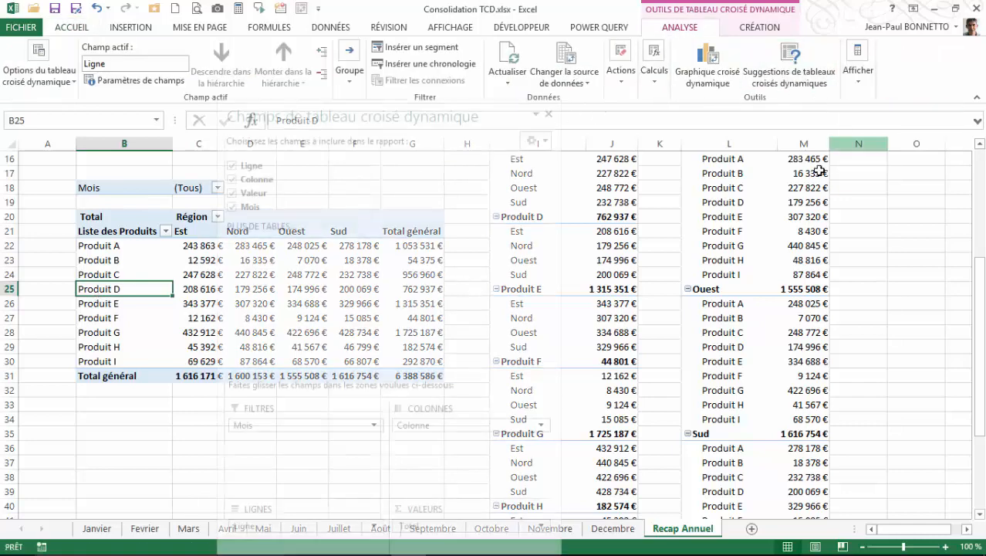
drag(414, 128, 769, 11)
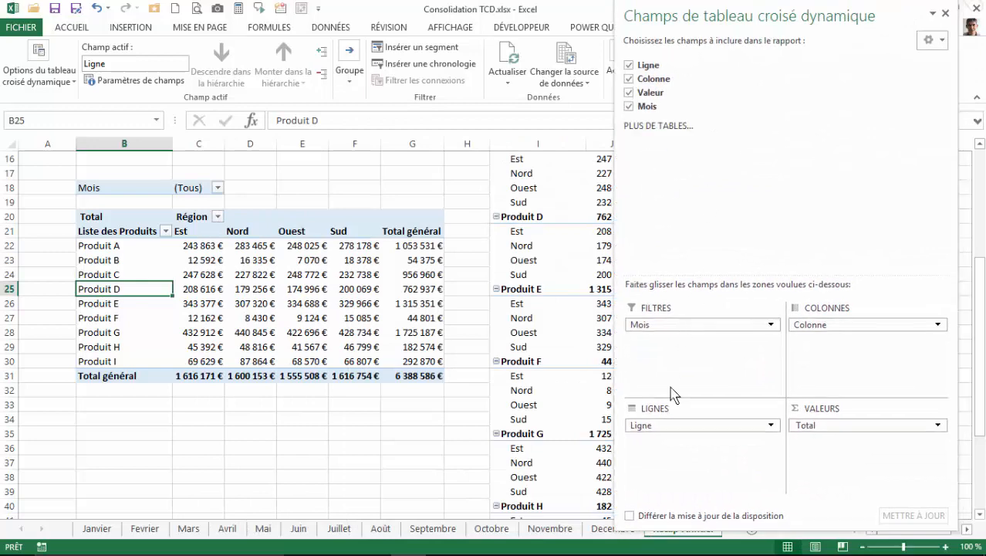
mouse_move(676, 325)
mouse_down()
mouse_move(676, 463)
mouse_move(658, 440)
mouse_move(672, 341)
mouse_up()
click(121, 249)
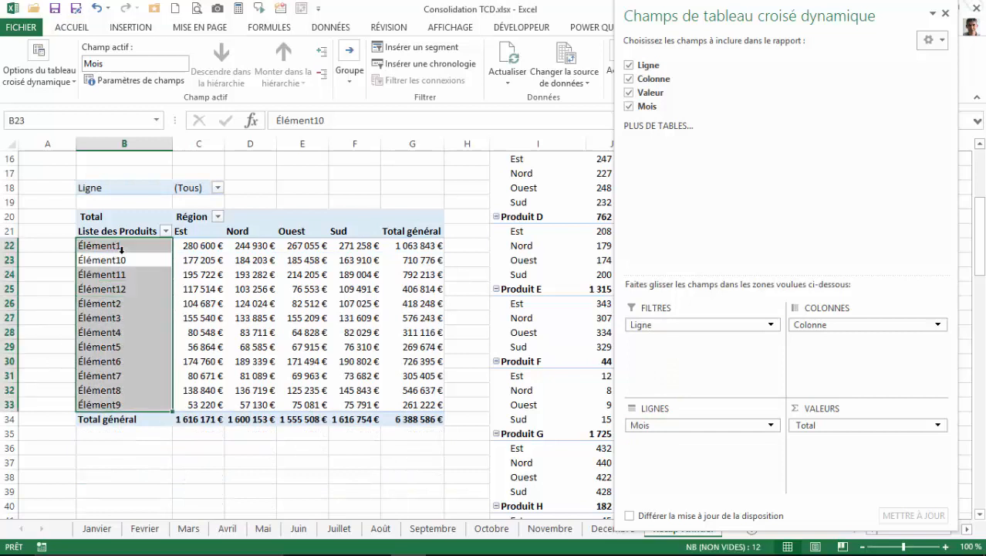
Step: Filter the B18 pivot table on Ligne to show only Produit C and Produit D, then close the field list
click(197, 289)
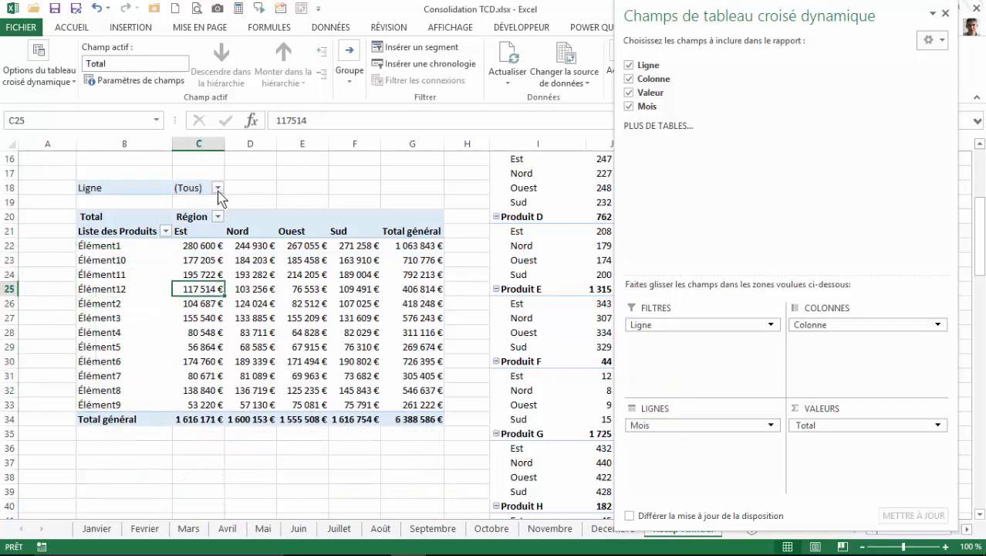
click(218, 189)
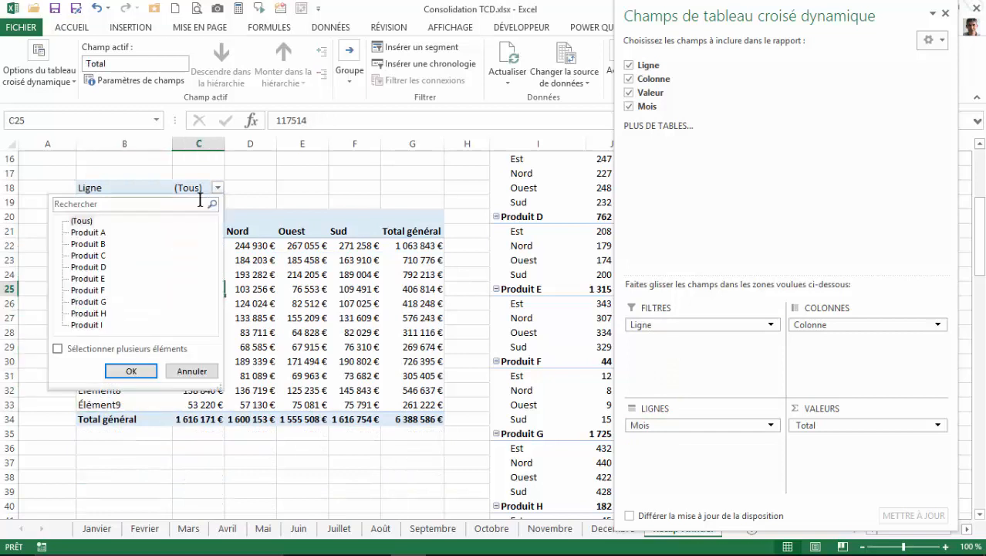
click(57, 348)
click(74, 222)
click(74, 255)
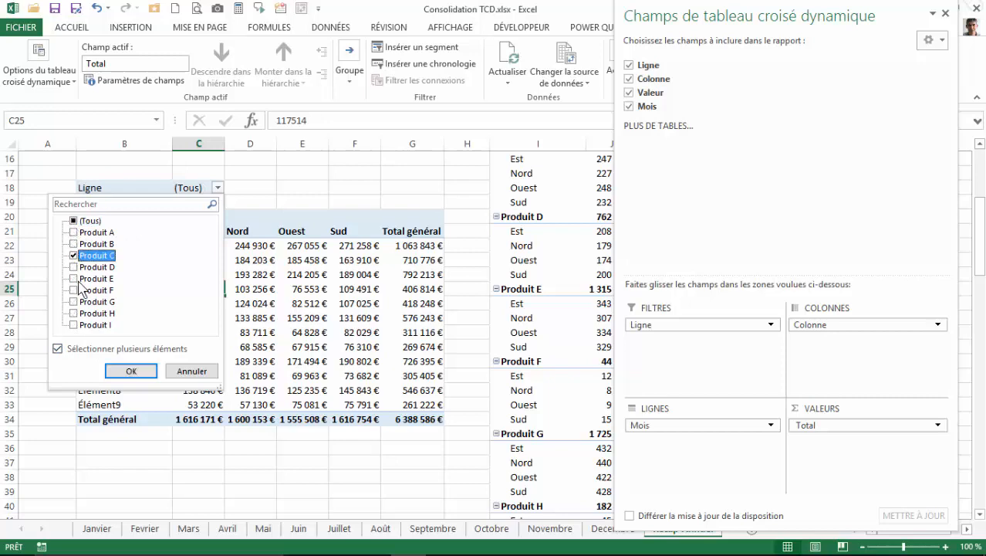
click(74, 267)
click(130, 370)
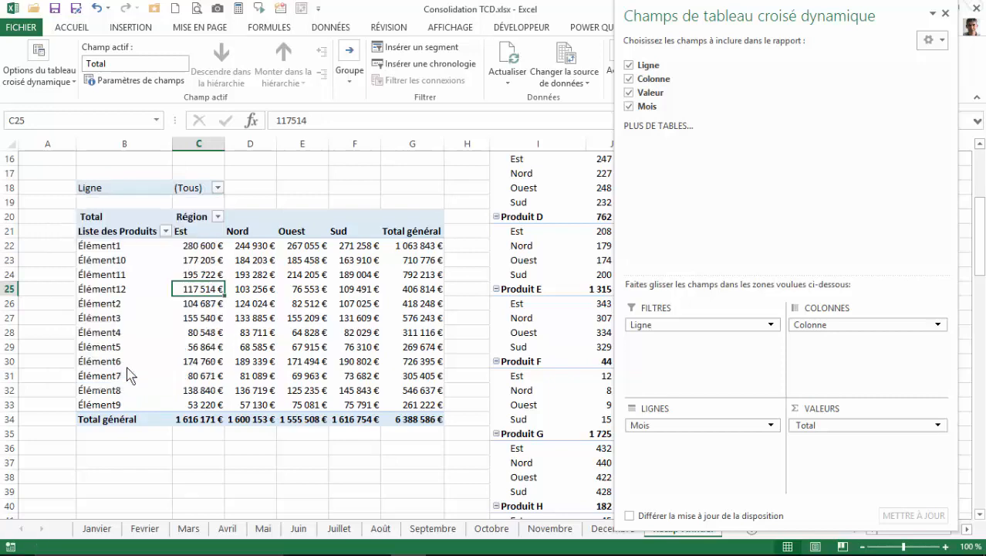
click(946, 13)
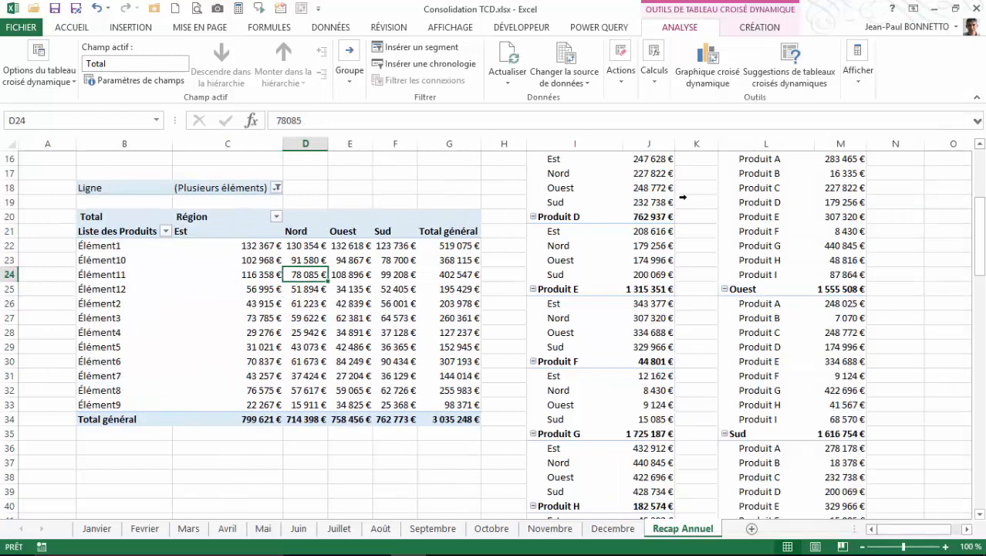
Step: Widen the value columns of the original pivot table so all totals display fully
scroll(206, 274, up, 5)
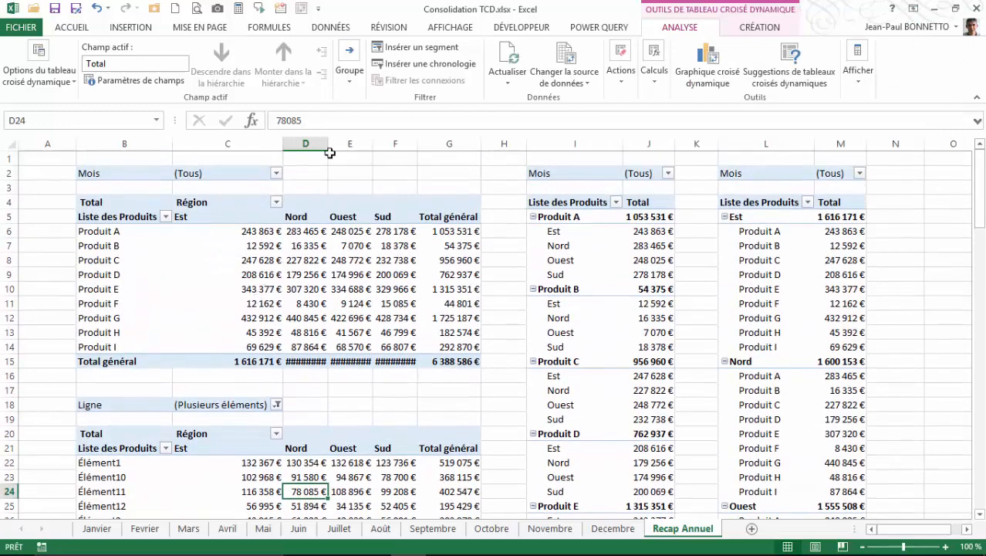
drag(330, 152, 447, 143)
drag(532, 141, 532, 141)
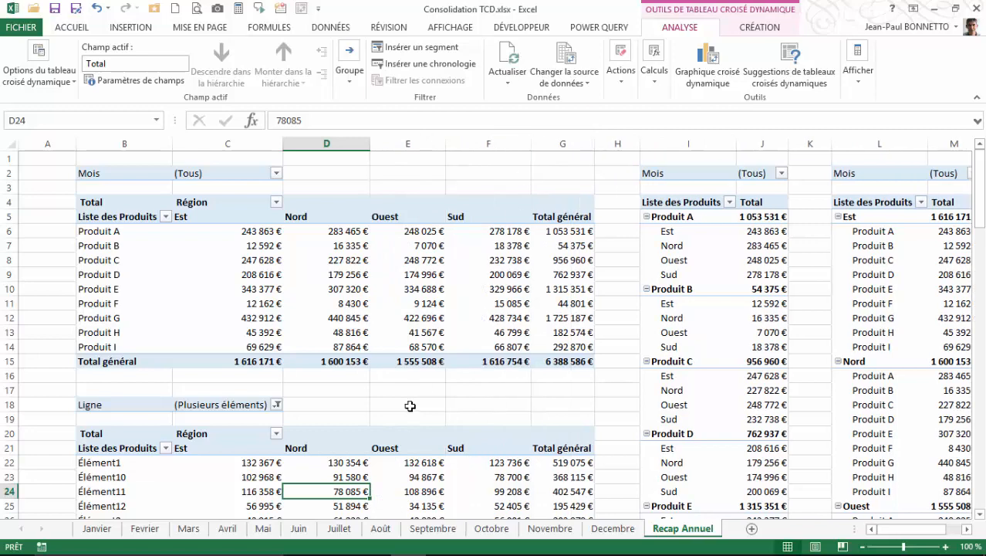
Step: Narrow column A to a thin margin
scroll(409, 406, down, 5)
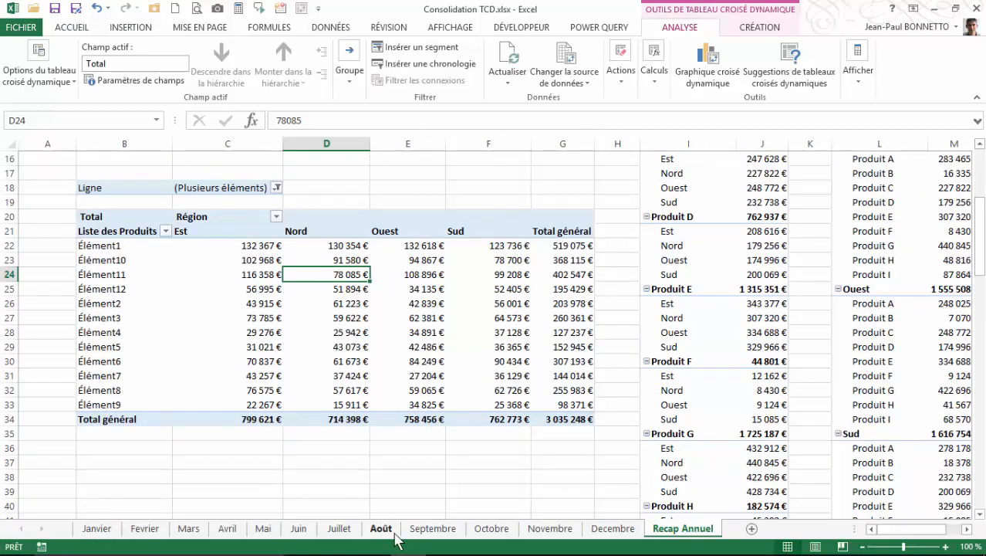
click(200, 286)
scroll(201, 287, up, 4)
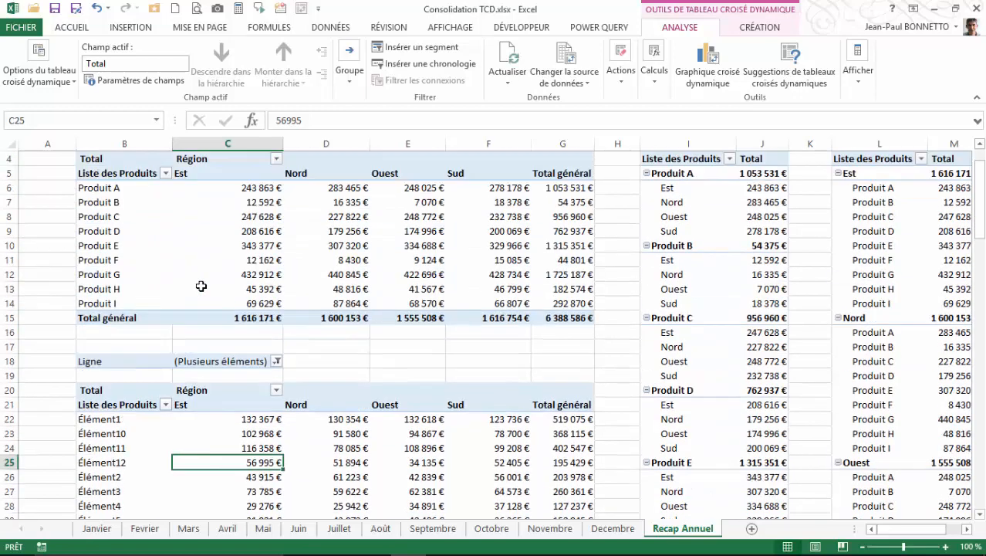
scroll(201, 286, up, 1)
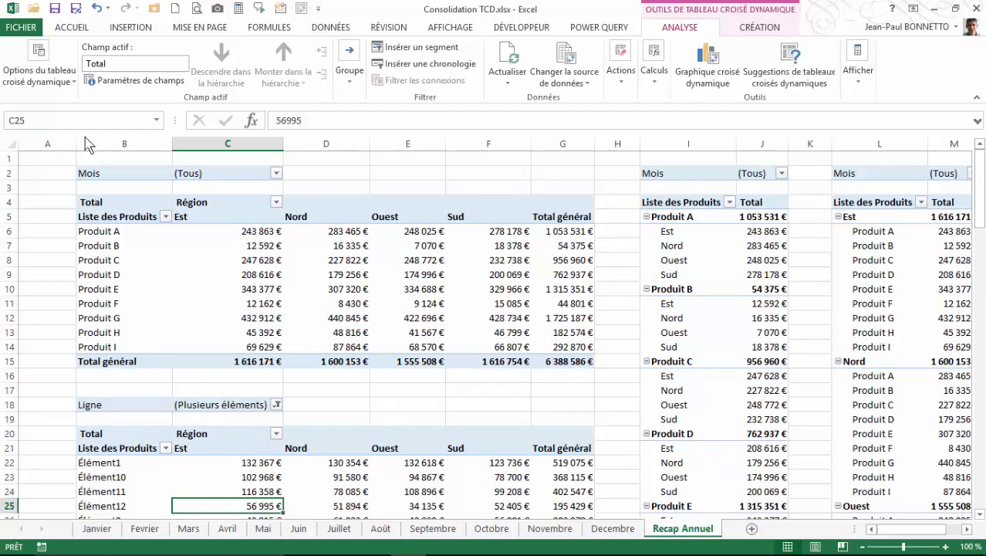
drag(77, 145, 32, 159)
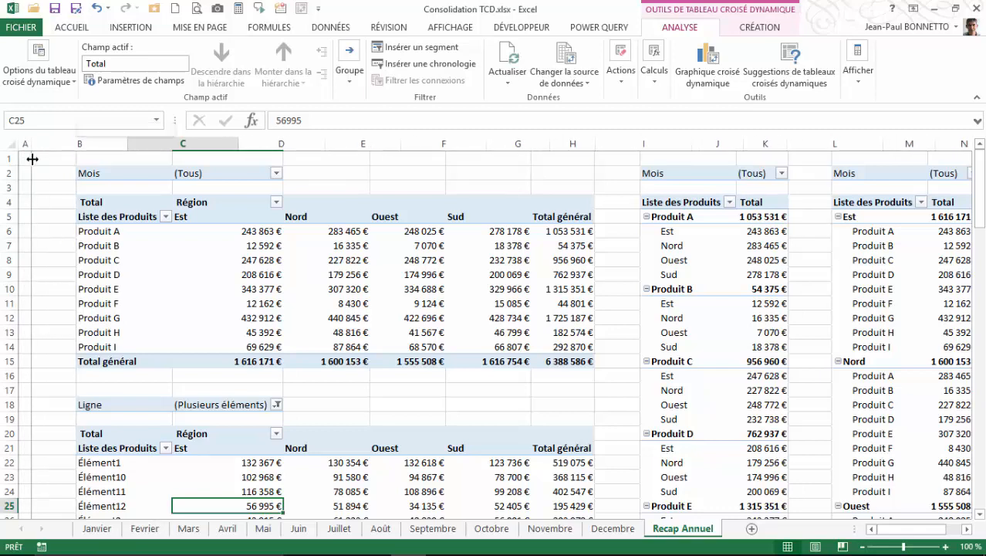
click(312, 159)
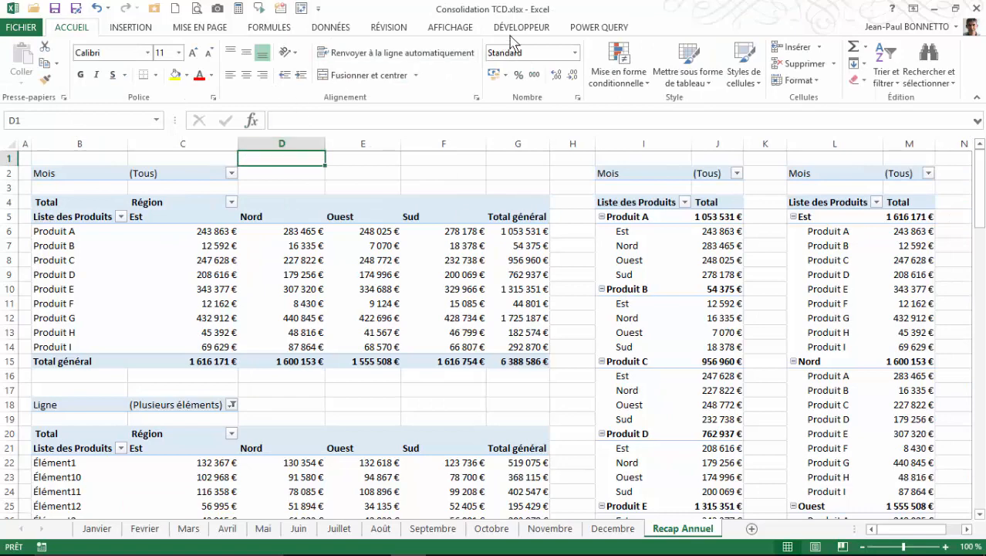
Step: Hide the worksheet gridlines
click(456, 27)
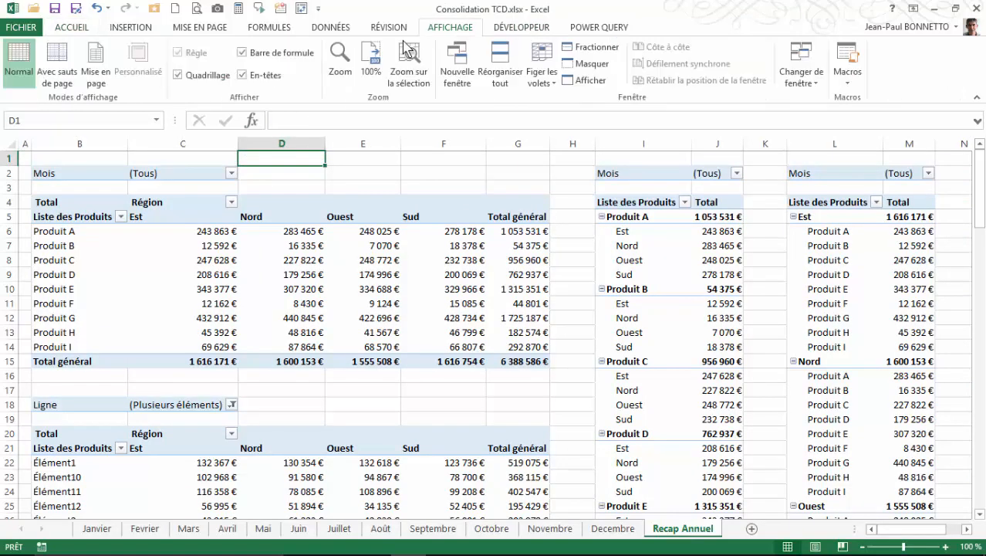
click(179, 75)
click(363, 162)
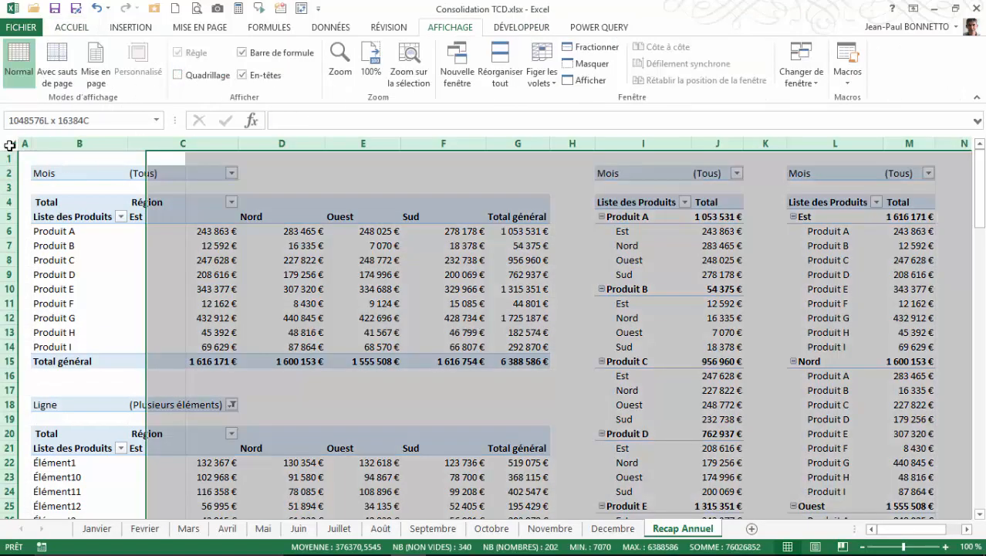
Step: Select the entire sheet and apply a light gray theme fill color to all cells
click(12, 146)
click(72, 27)
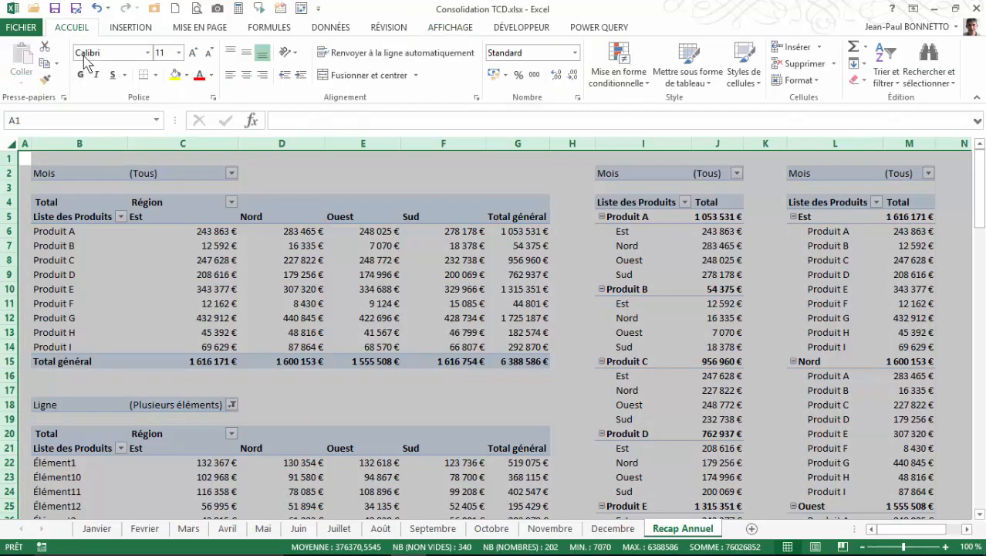
click(187, 75)
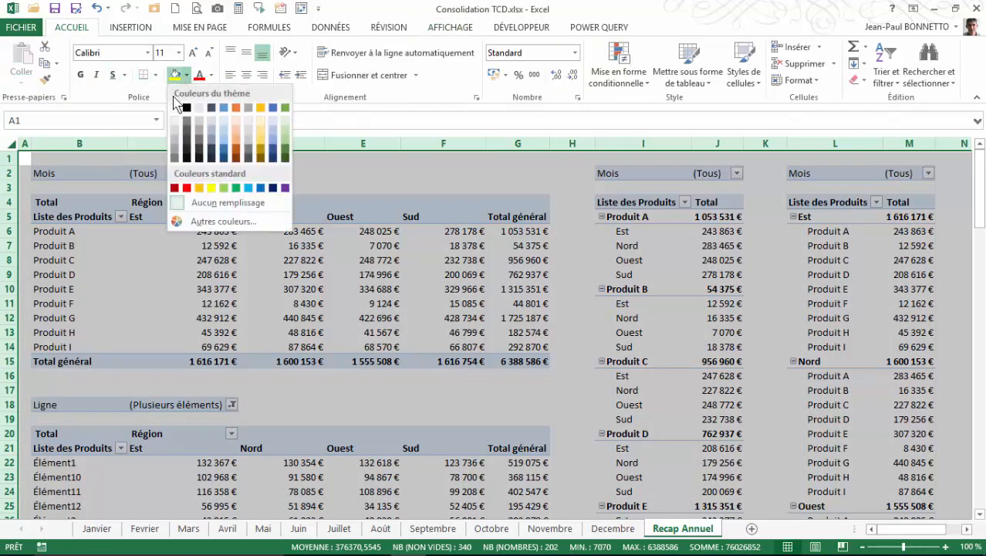
click(173, 132)
click(455, 175)
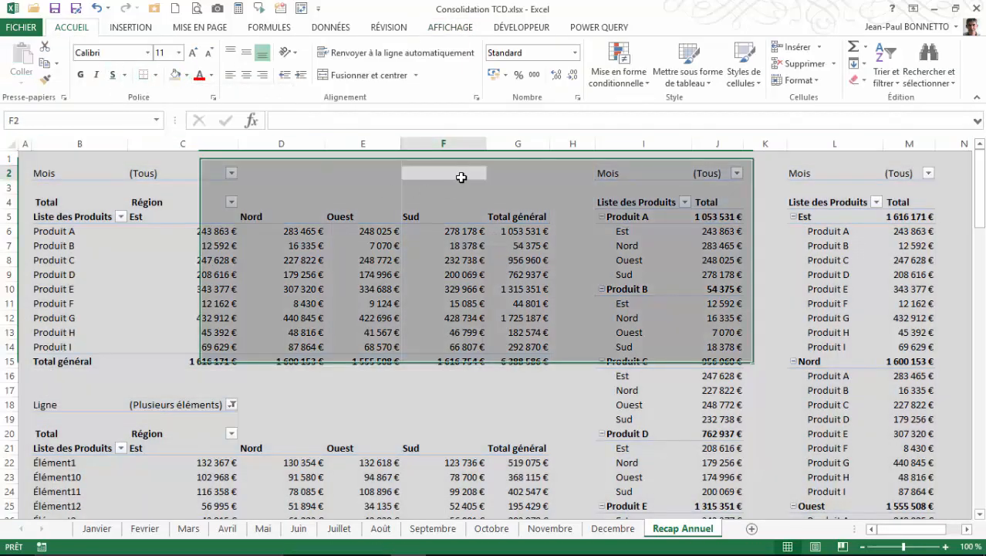
scroll(302, 277, down, 1)
scroll(301, 277, down, 8)
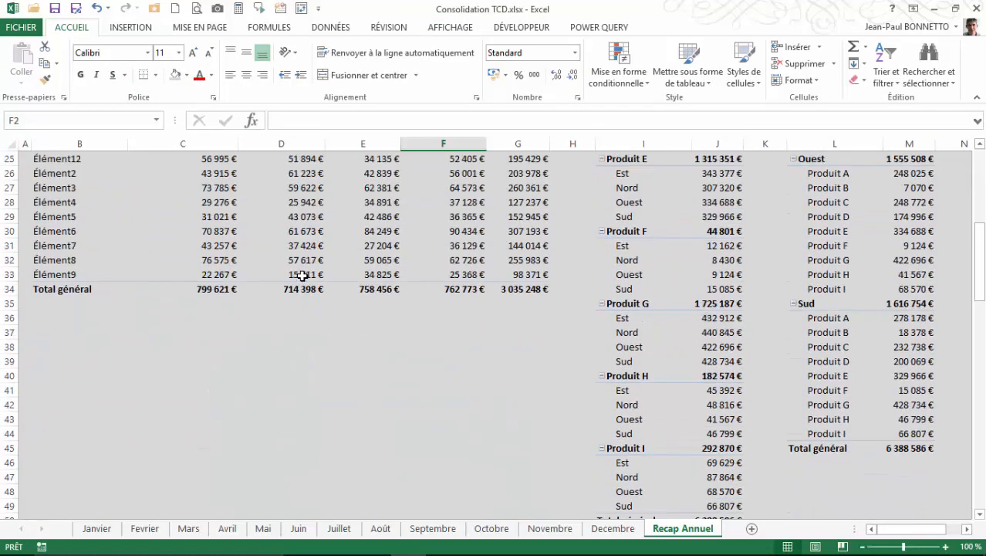
scroll(302, 275, up, 8)
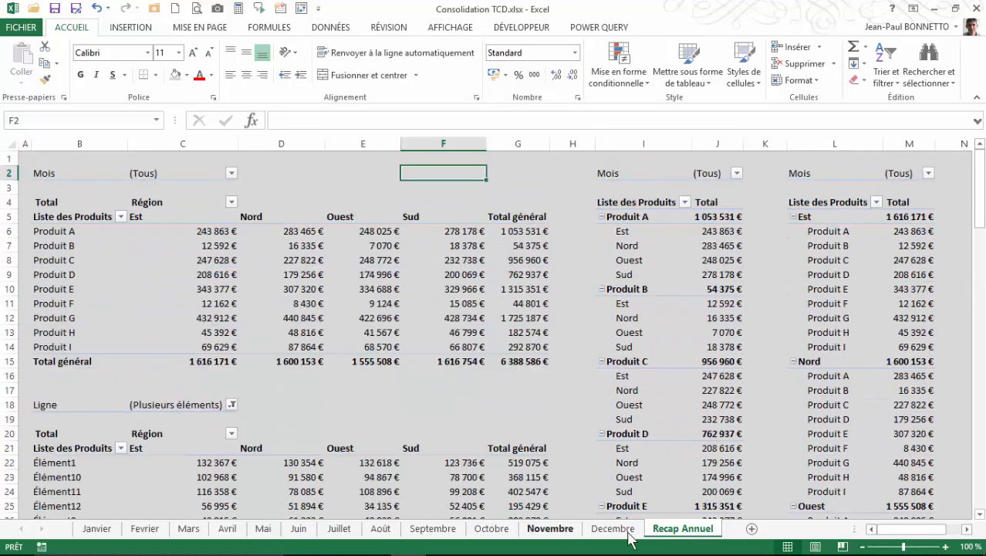
Step: From cell D3, launch the PivotTable and PivotChart Wizard (Assistant Tableau croisé dynamique)
click(132, 28)
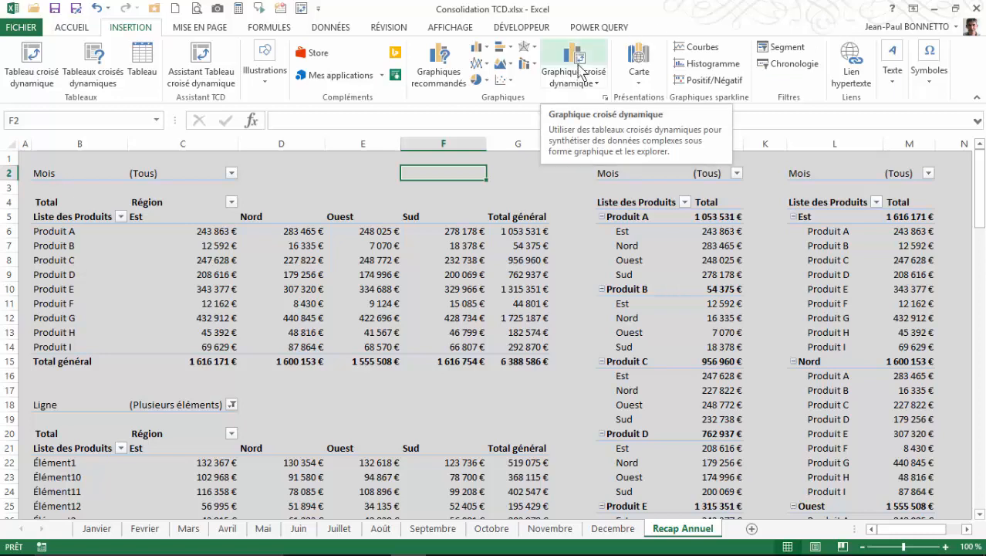
click(318, 185)
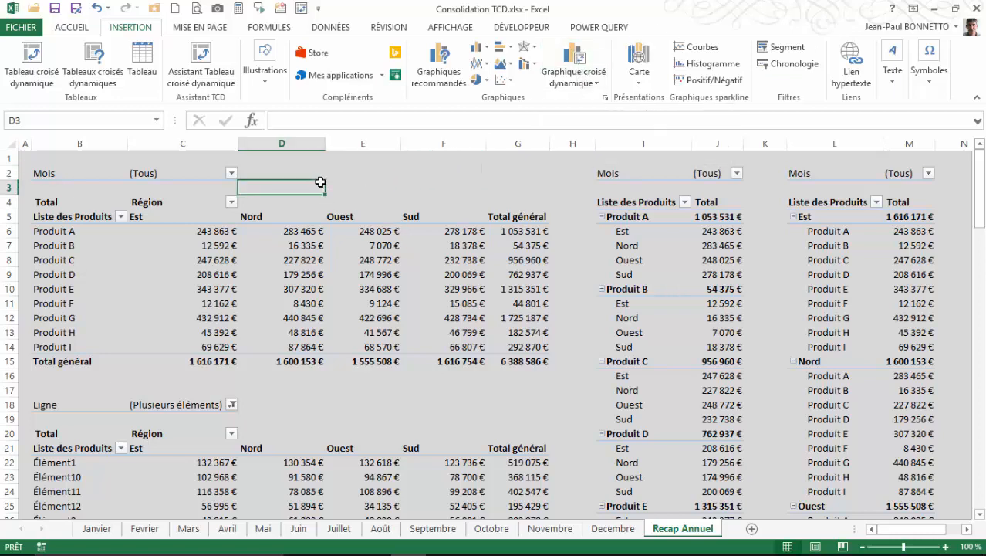
click(217, 82)
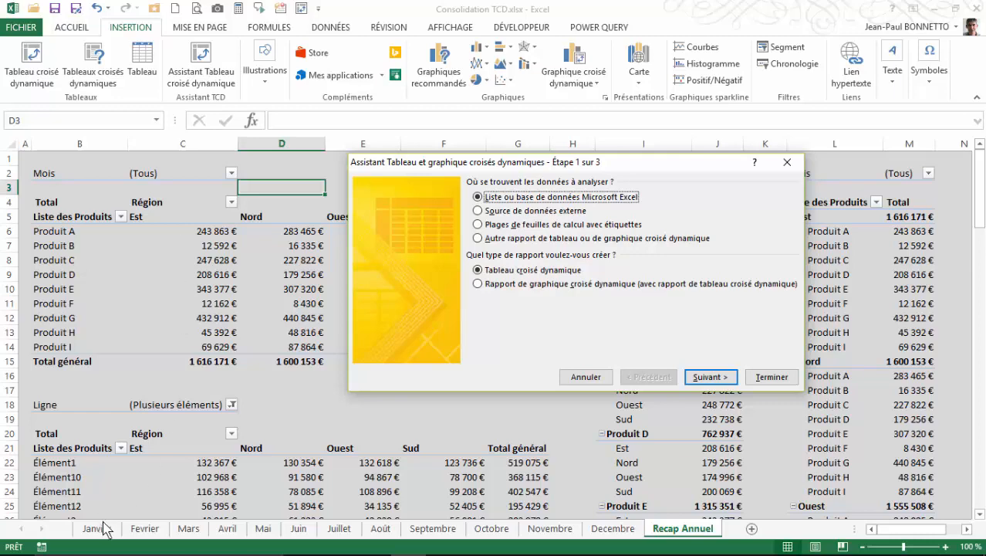
Step: Cancel the wizard and attempt to refresh the first pivot table, declining the external data security warning
click(787, 162)
click(295, 275)
right_click(296, 276)
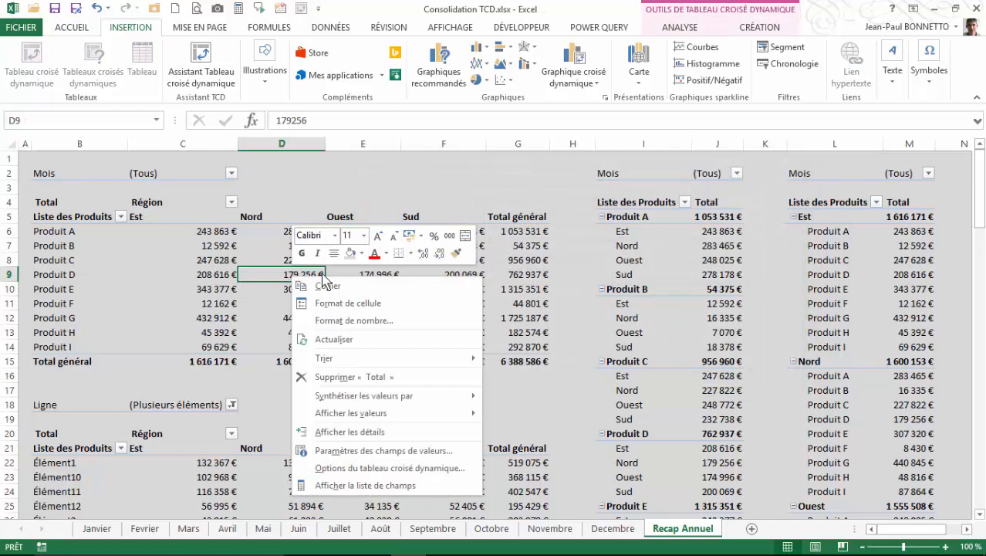
click(340, 340)
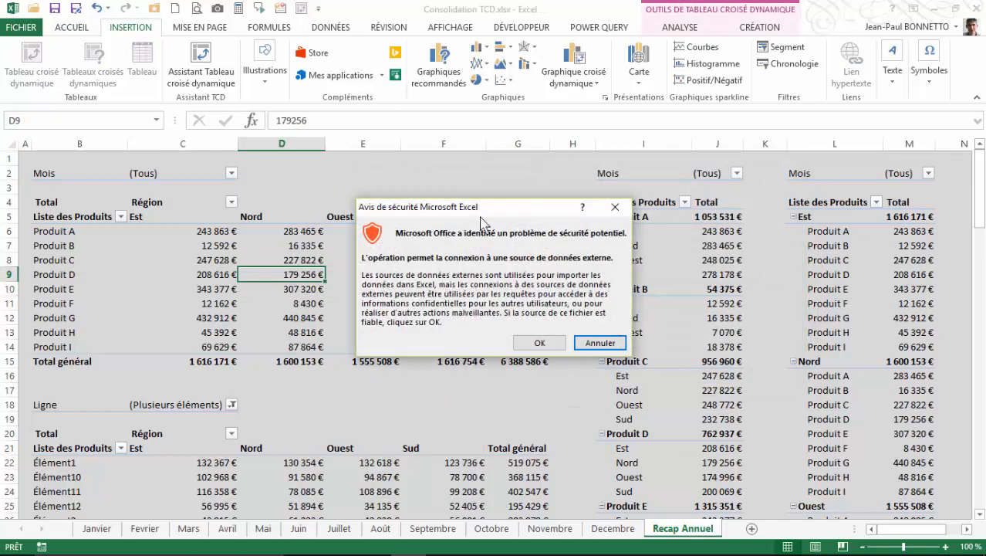
click(601, 343)
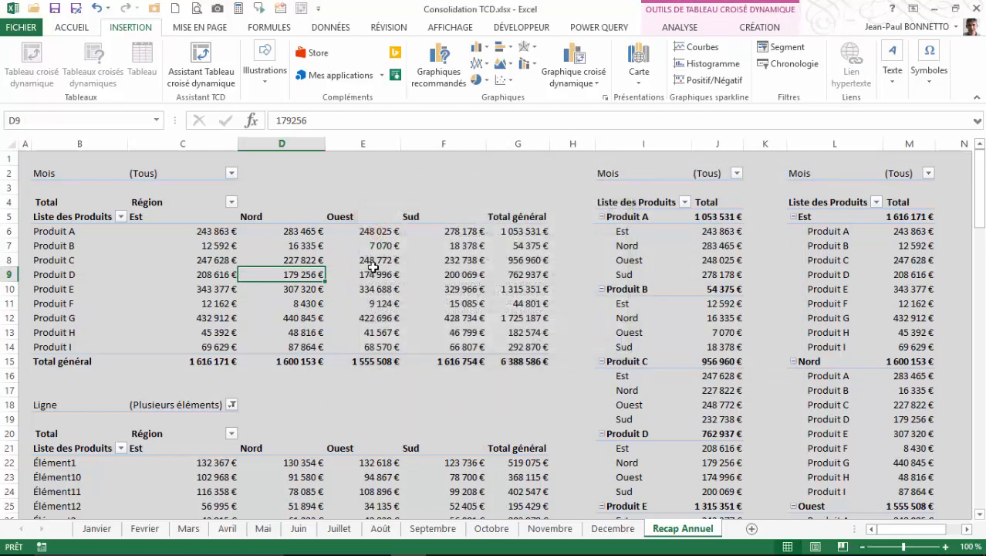
click(369, 269)
click(288, 305)
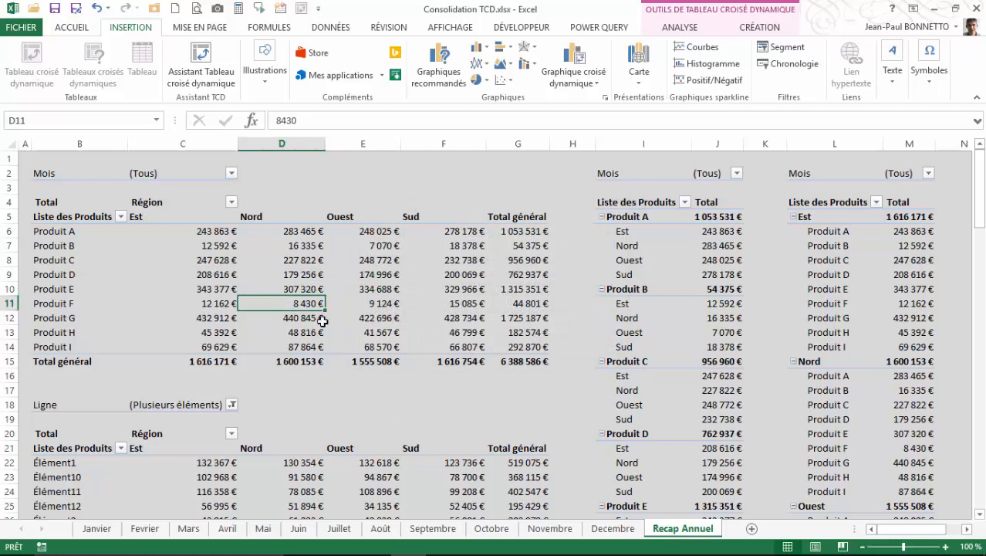
click(321, 318)
click(322, 261)
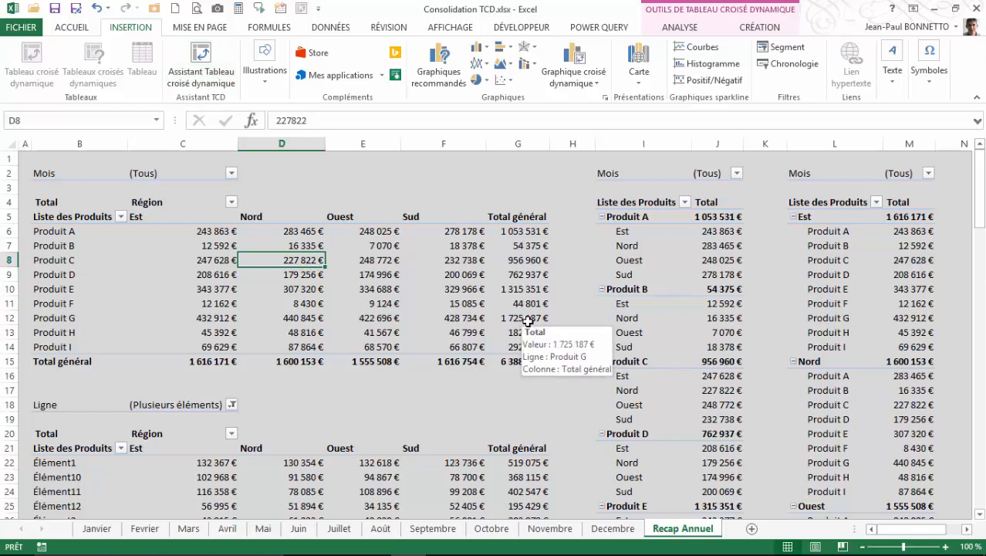
click(406, 186)
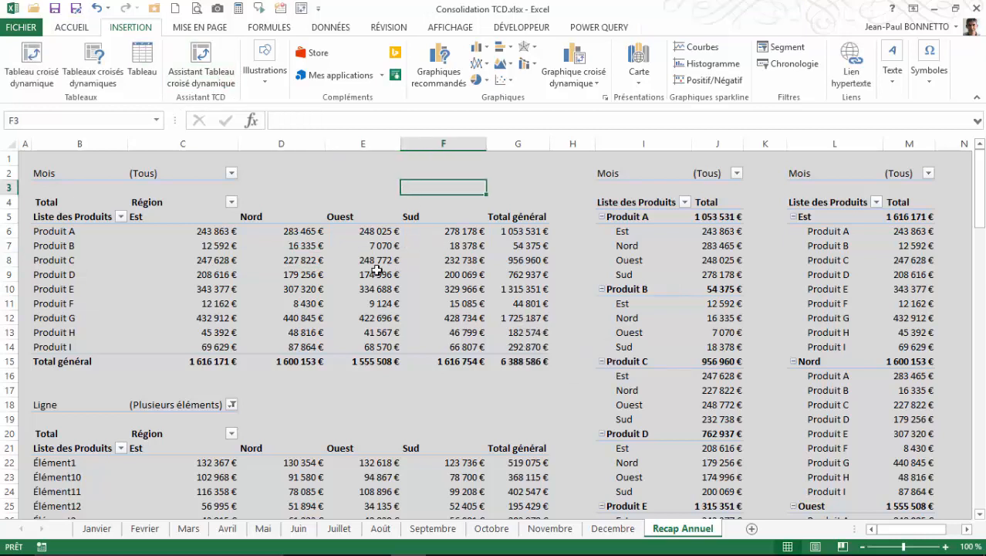
click(376, 271)
click(305, 188)
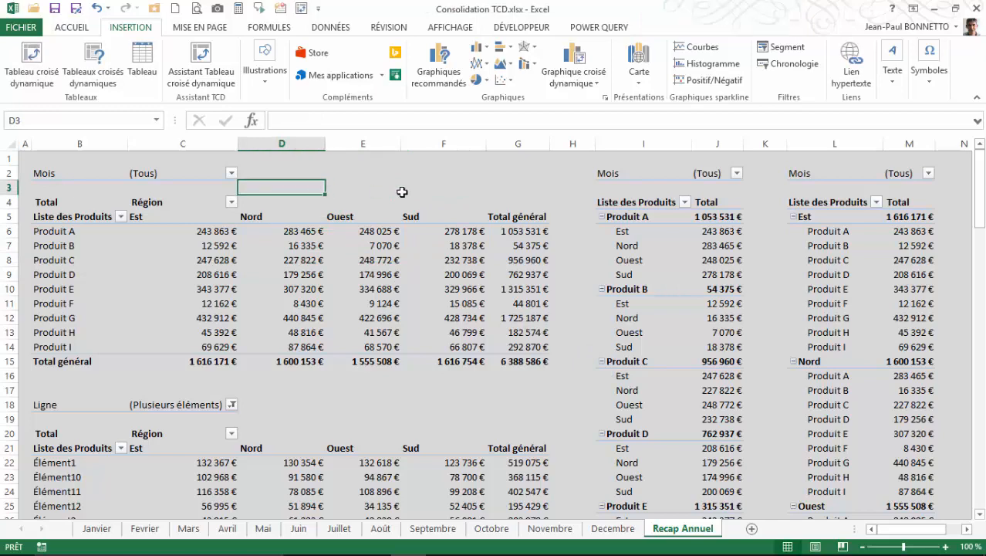